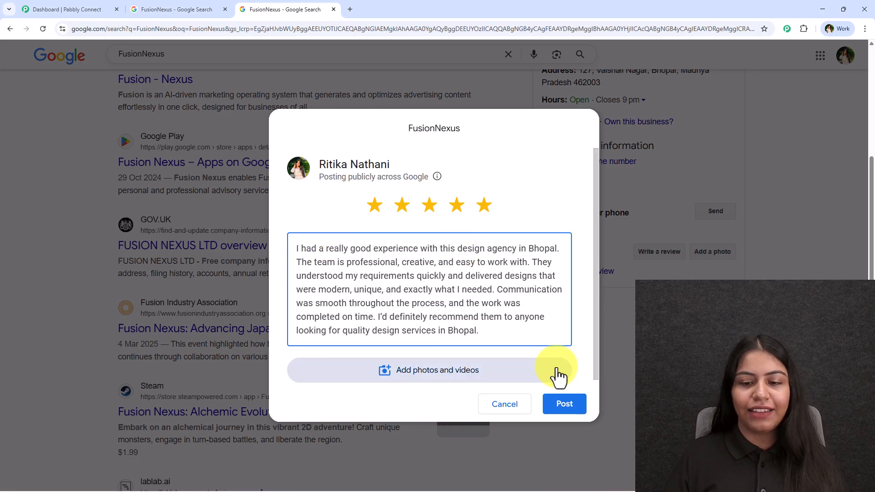
- Post the five-star review for FusionNexus and close the points summary
left_click(565, 406)
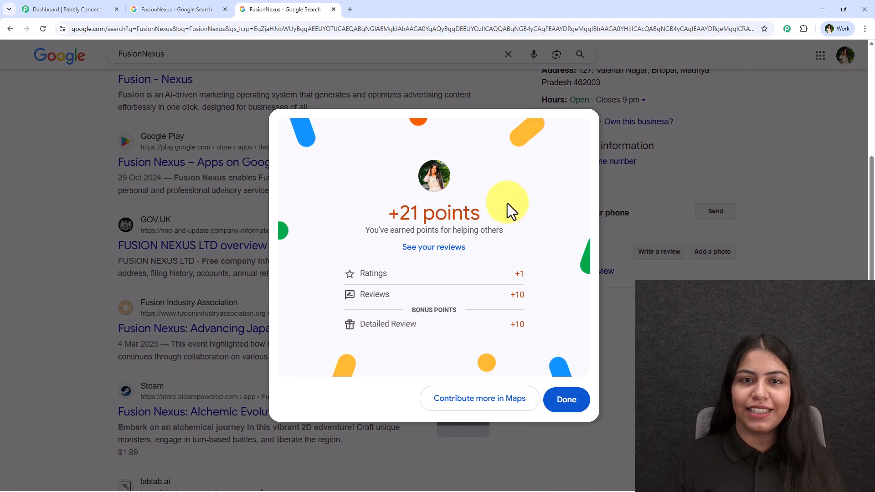
left_click(583, 401)
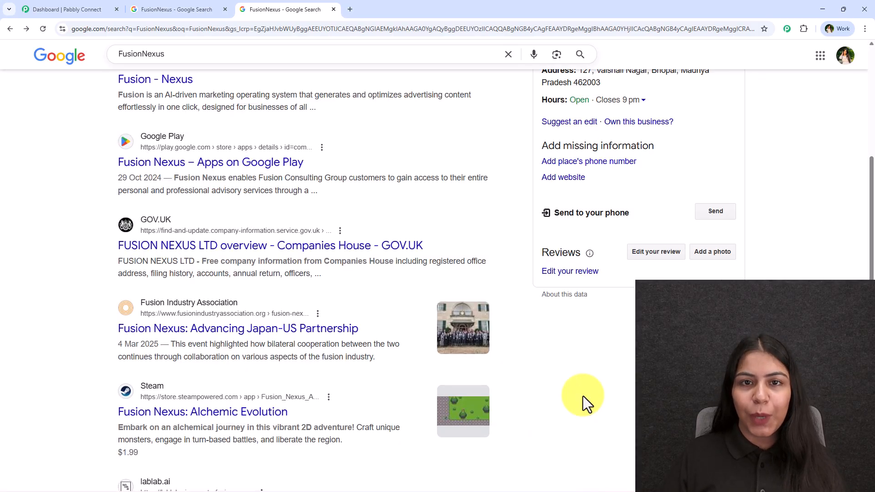
scroll(583, 395, "up", 2)
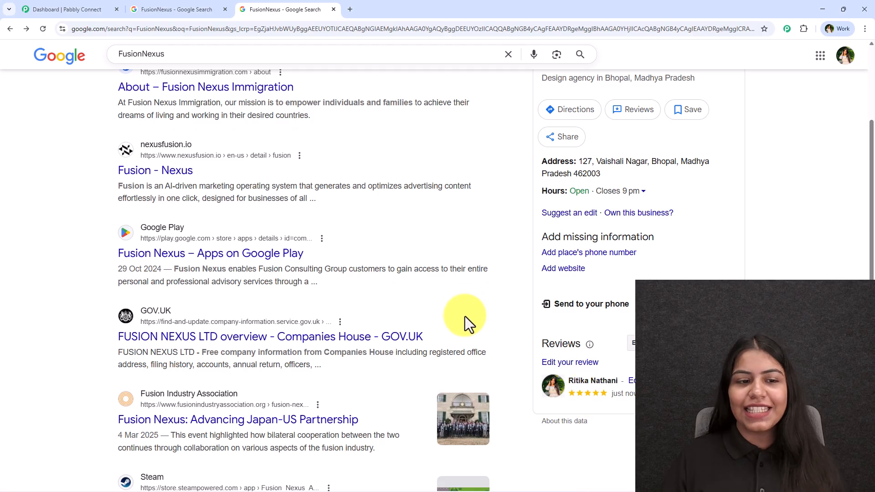
- Open the customer reviews in the FusionNexus business profile and read the owner's full reply to the new review
left_click(202, 9)
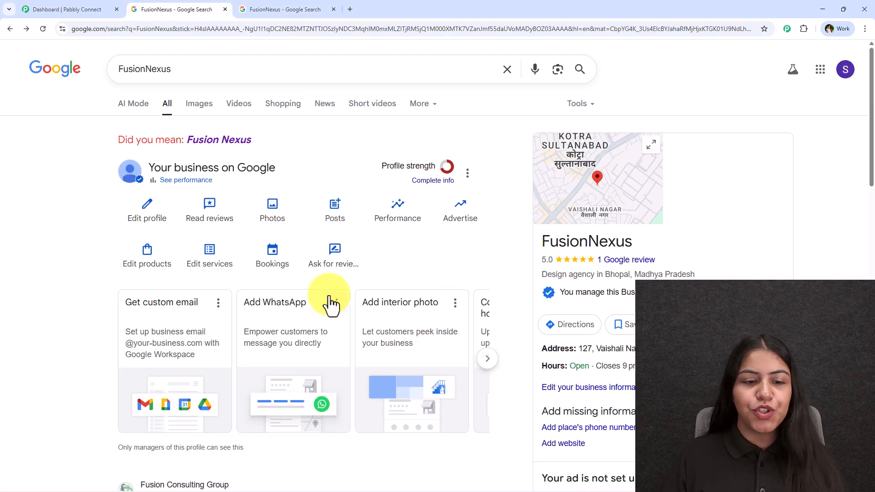
scroll(501, 293, "down", 8)
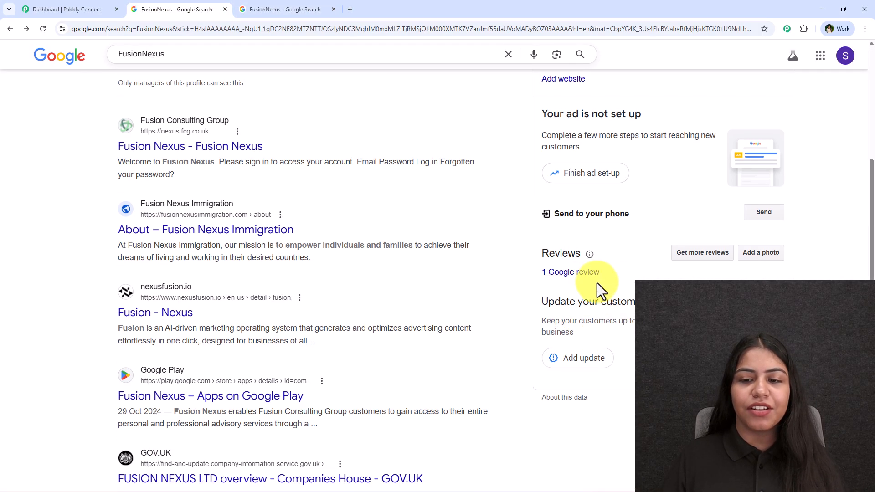
left_click(586, 274)
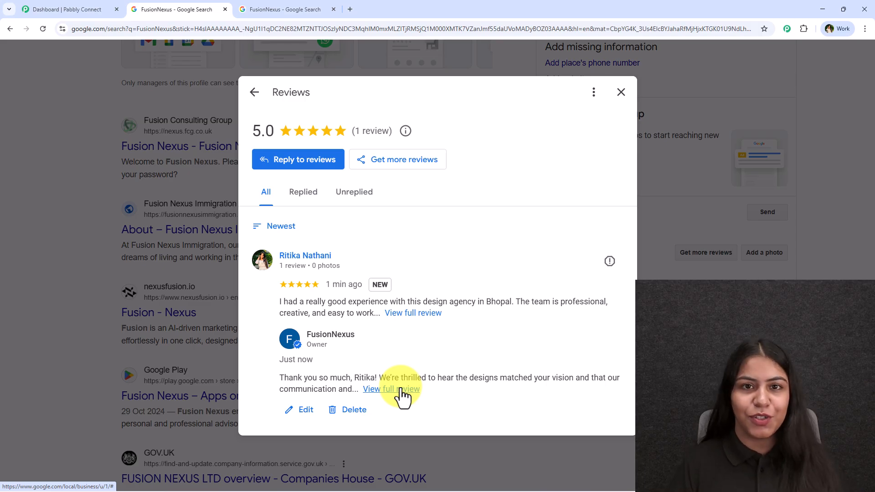
left_click(68, 9)
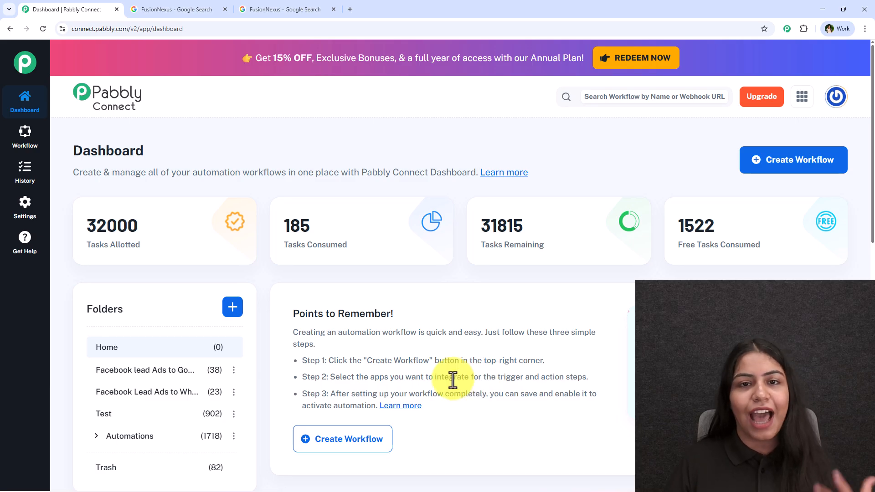
left_click(307, 6)
left_click(214, 8)
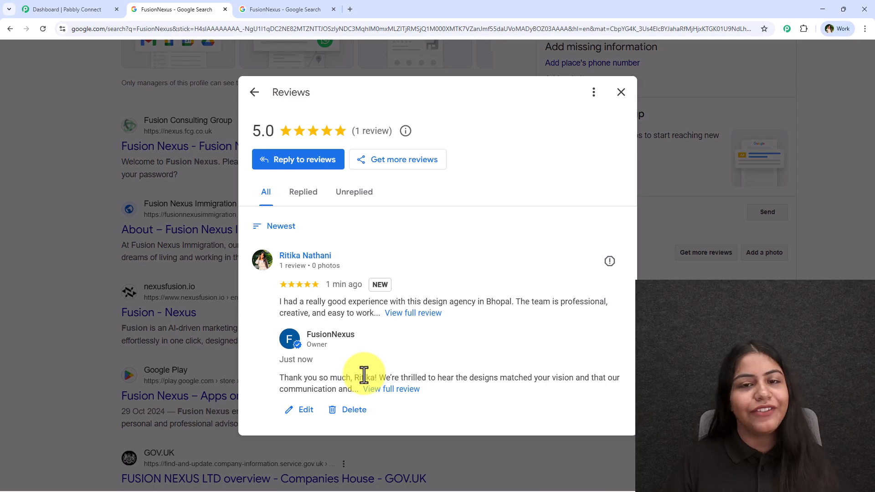
left_click(401, 389)
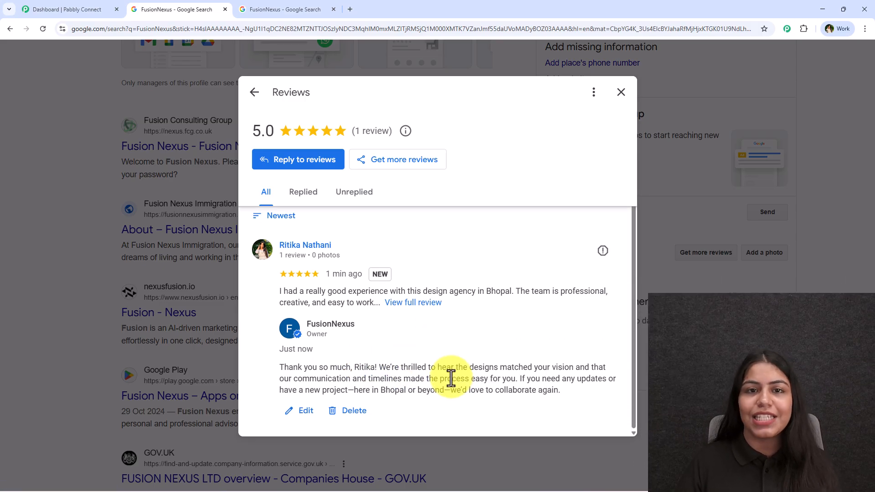
- Switch to Pabbly Connect and start a new workflow in the New (Beta) workflow builder
left_click(64, 9)
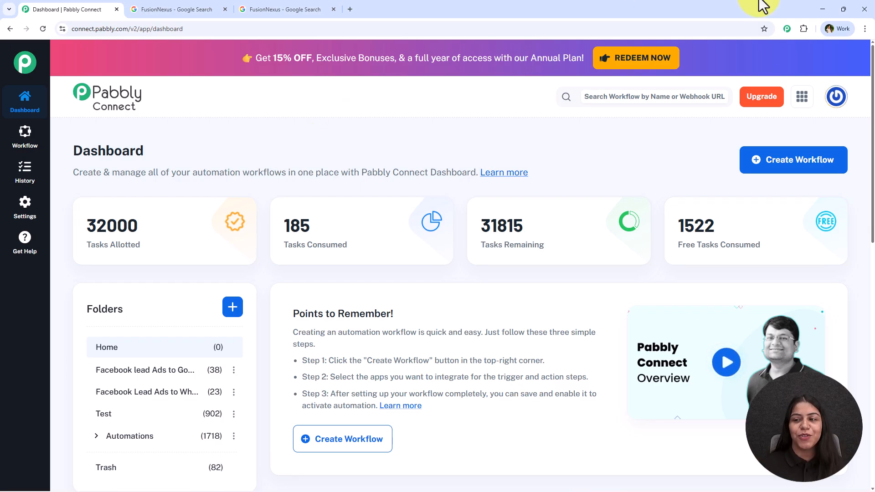
left_click(841, 176)
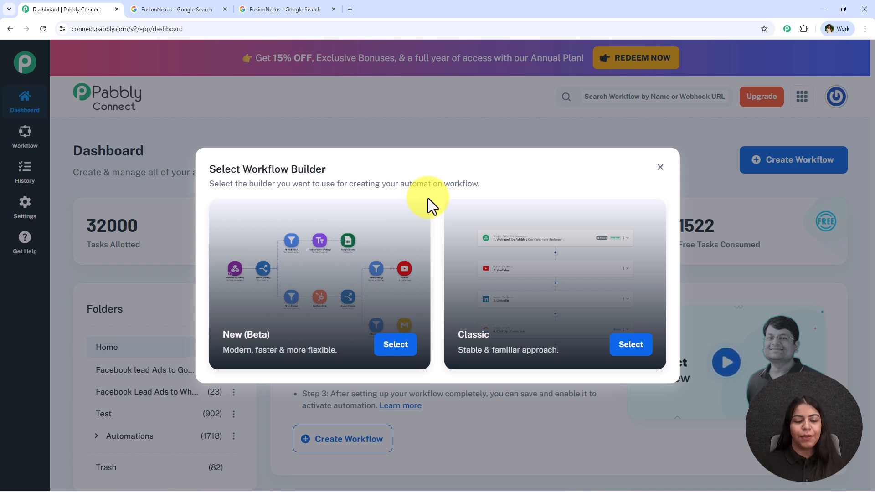
left_click(399, 349)
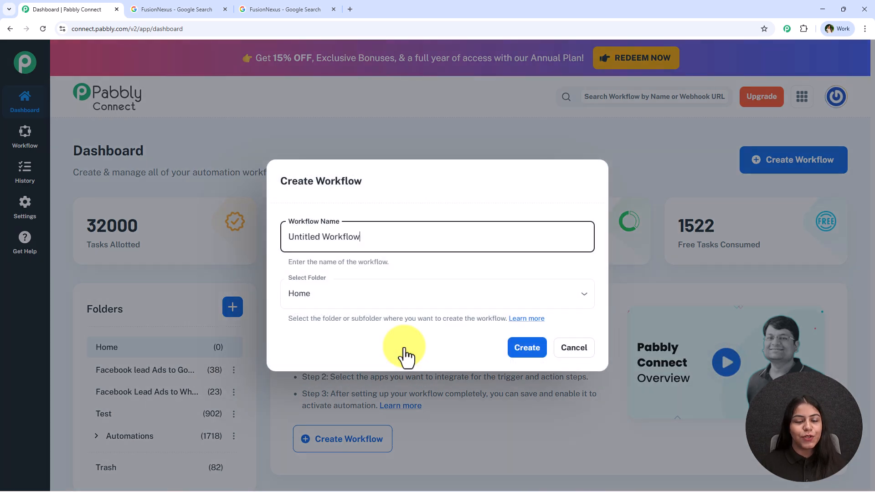
- Name the workflow "Use ChatGPT to Reply to Google Business Reviews" and create it in the Automations folder
triple_click(288, 235)
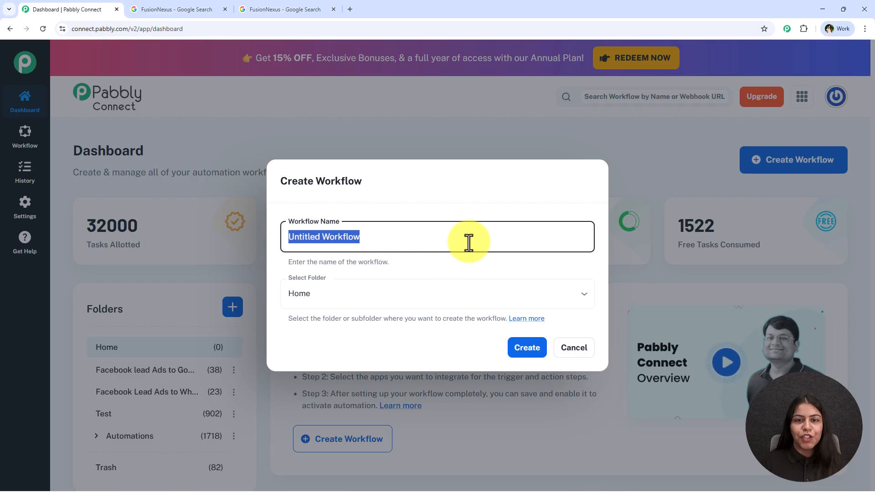
type("How to Use ChatGPT to Reply to Google Business Reviews")
left_click(324, 293)
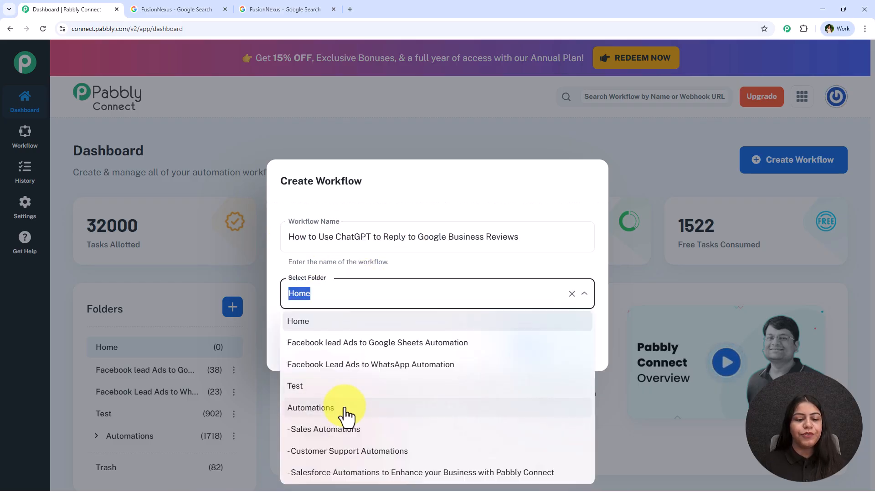
left_click(343, 413)
left_click_drag(318, 238, 272, 238)
key("BackSpace")
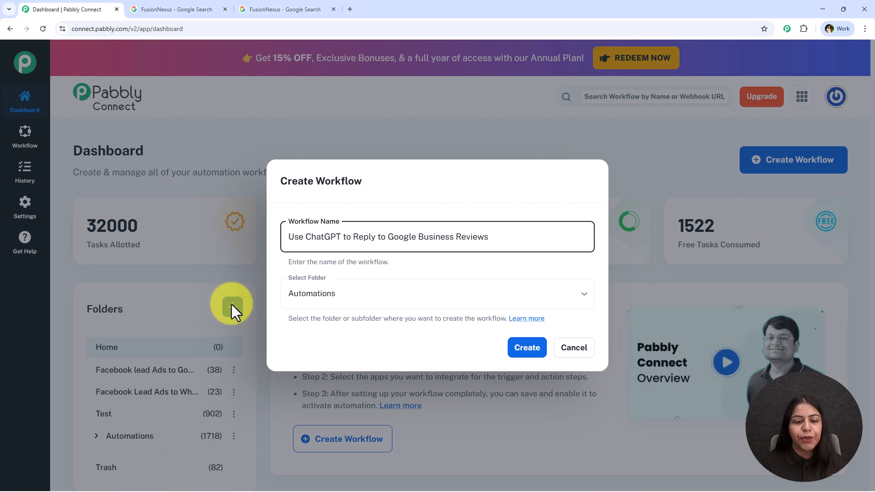
left_click(529, 349)
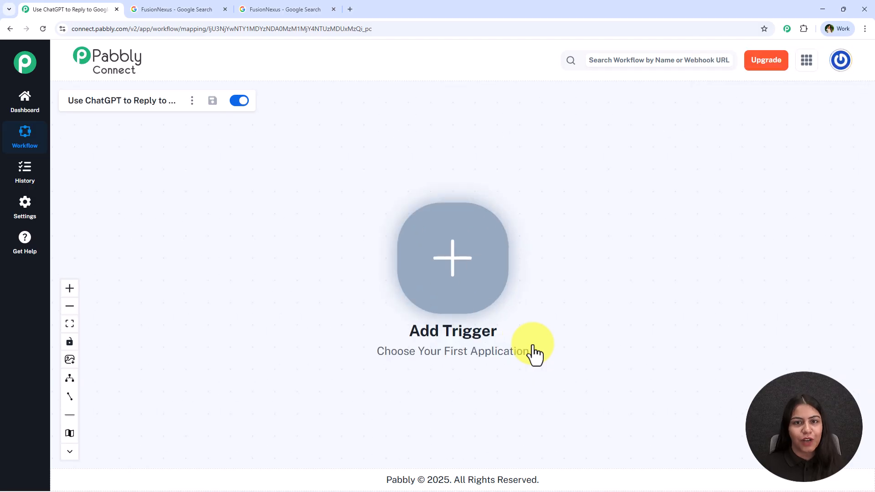
left_click_drag(678, 260, 406, 269)
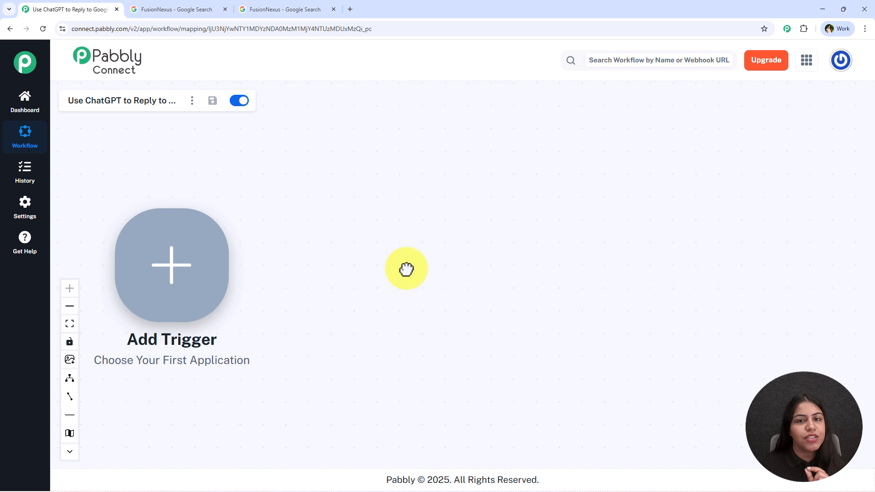
right_click(240, 268)
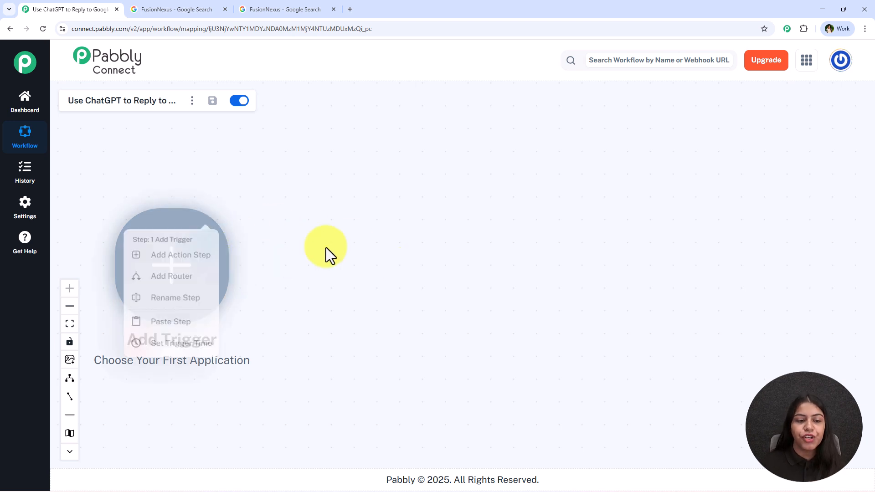
left_click(403, 257)
left_click_drag(400, 263, 410, 258)
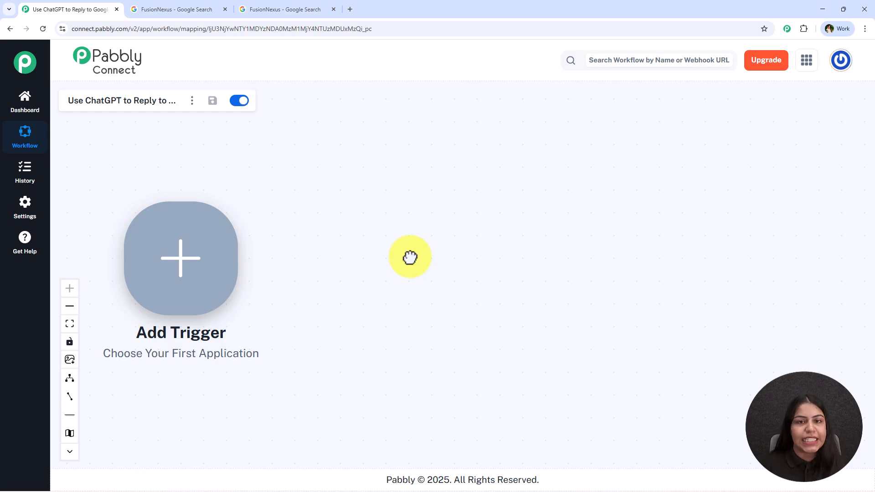
- Set the workflow's trigger to Google Business Profile with the New Review event
left_click(175, 273)
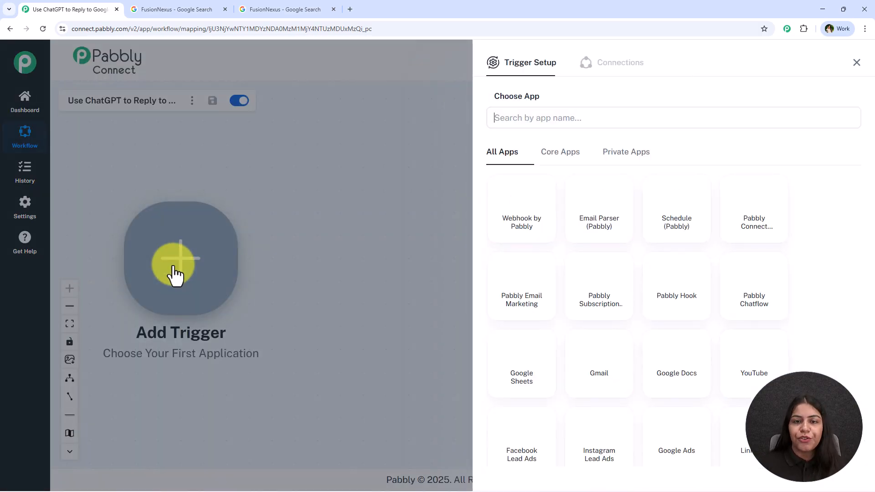
type("Googl")
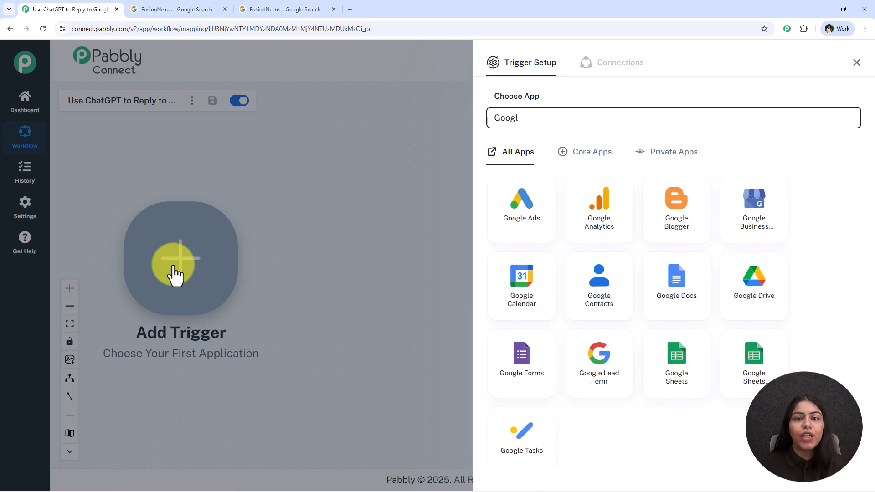
left_click(753, 200)
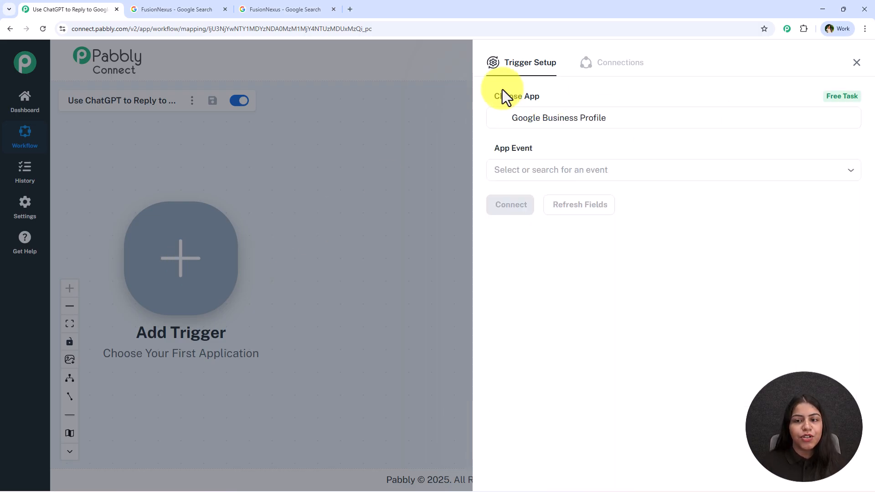
left_click(645, 172)
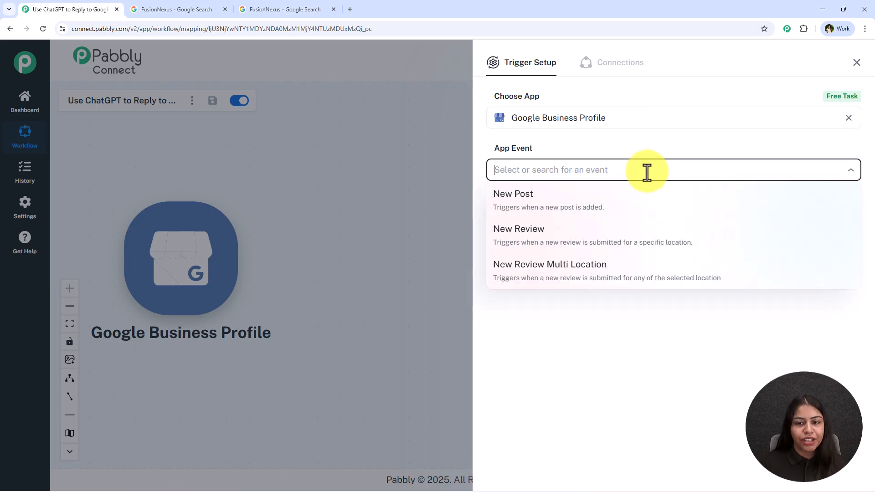
left_click(638, 234)
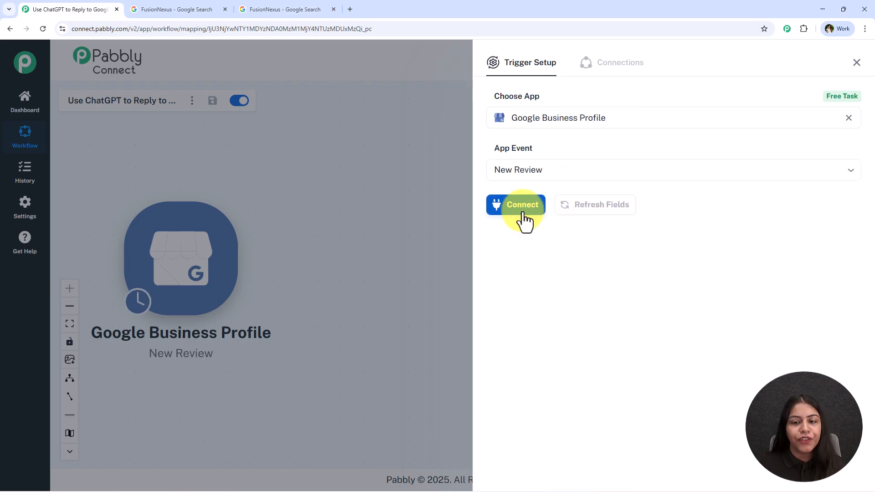
- Add a new Google Business Profile connection by signing in with the business owner's Google account and granting Pabbly Connect access
left_click(520, 210)
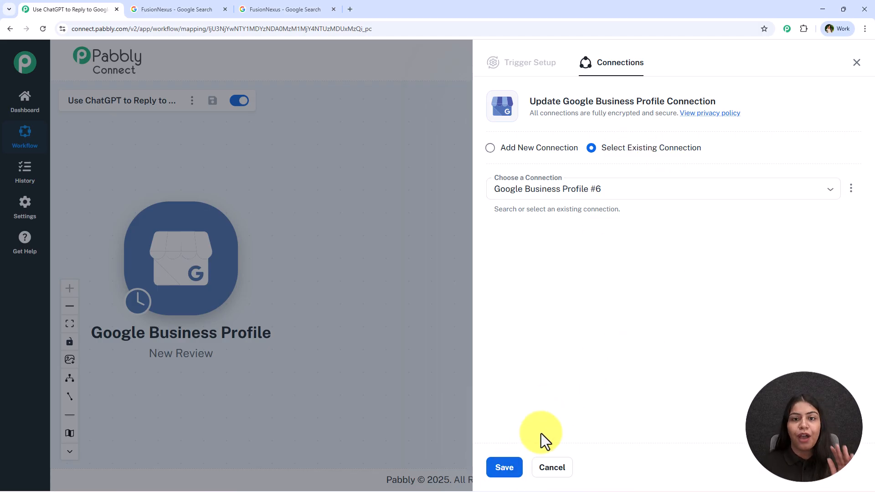
left_click(563, 151)
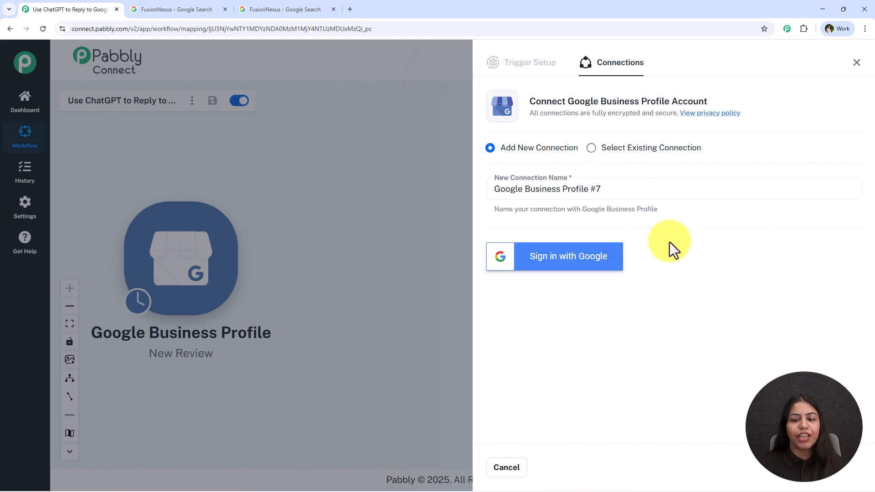
left_click(611, 266)
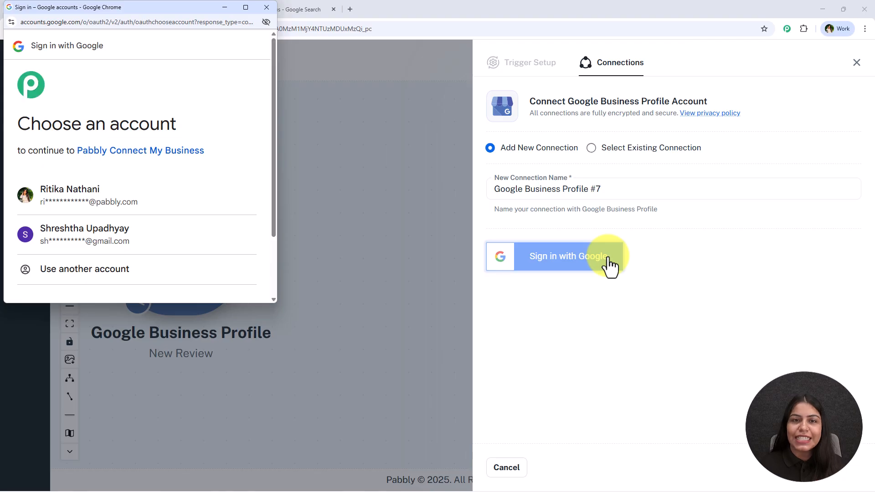
left_click(101, 238)
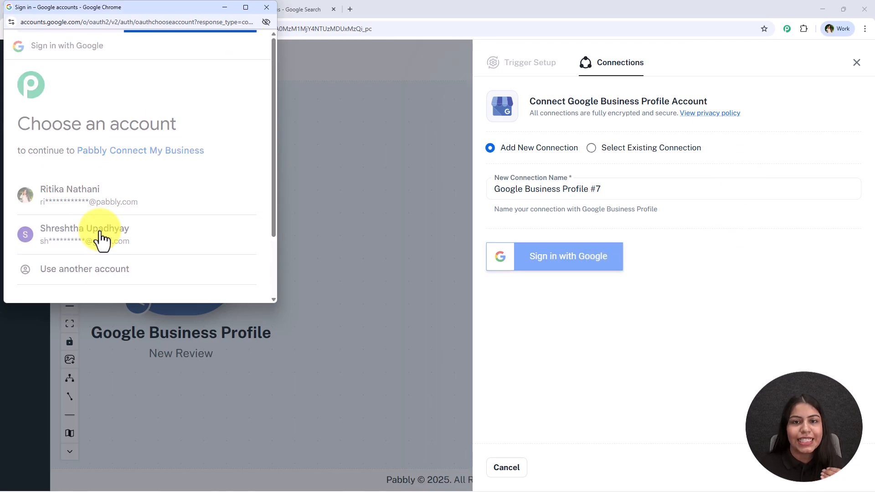
scroll(109, 228, "down", 5)
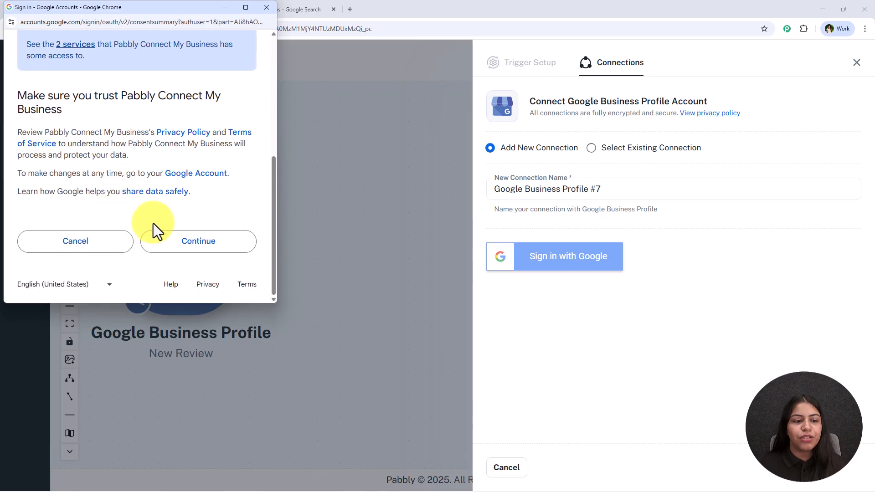
left_click(223, 248)
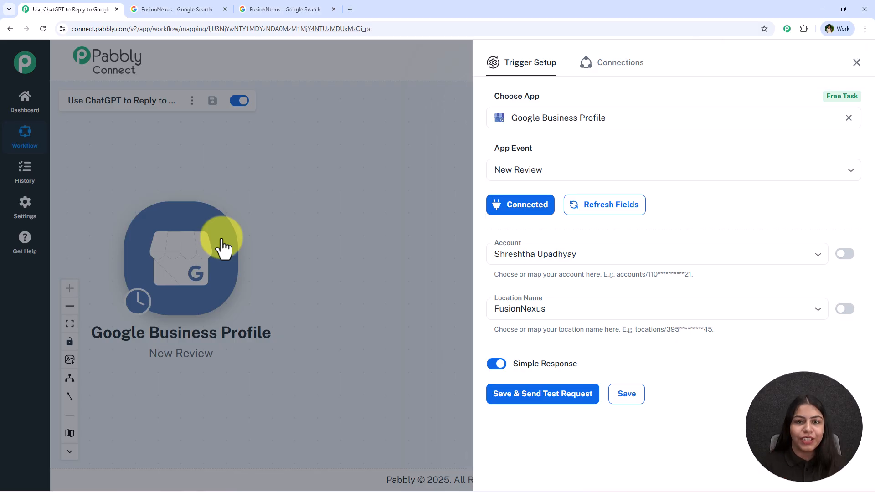
- Check the trigger's account, keep FusionNexus as its location, and save and close the trigger setup
left_click(588, 249)
left_click(549, 309)
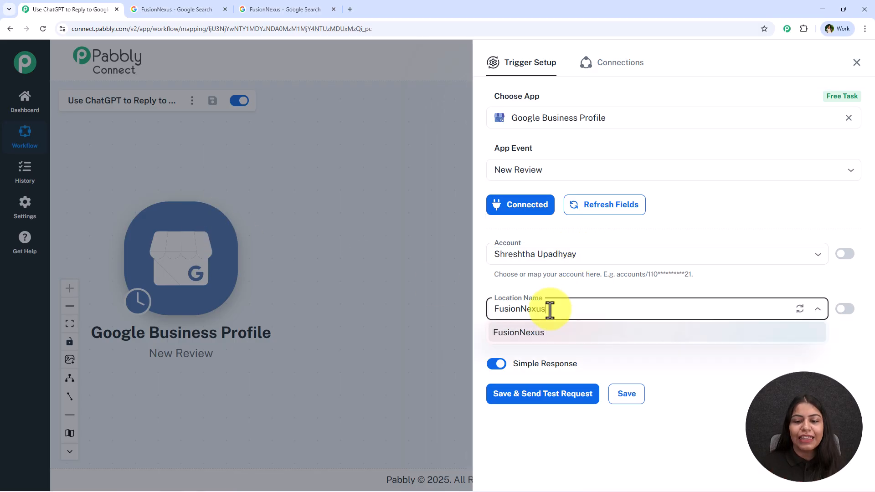
left_click(723, 396)
left_click(530, 400)
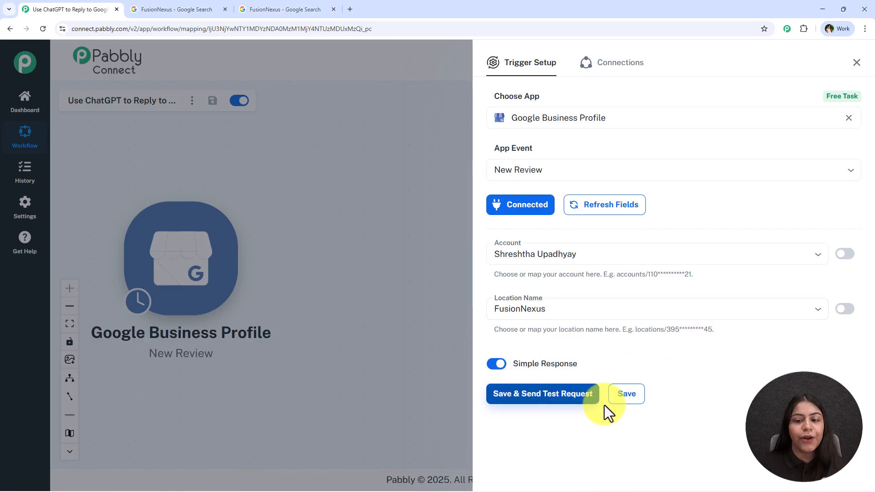
left_click(623, 395)
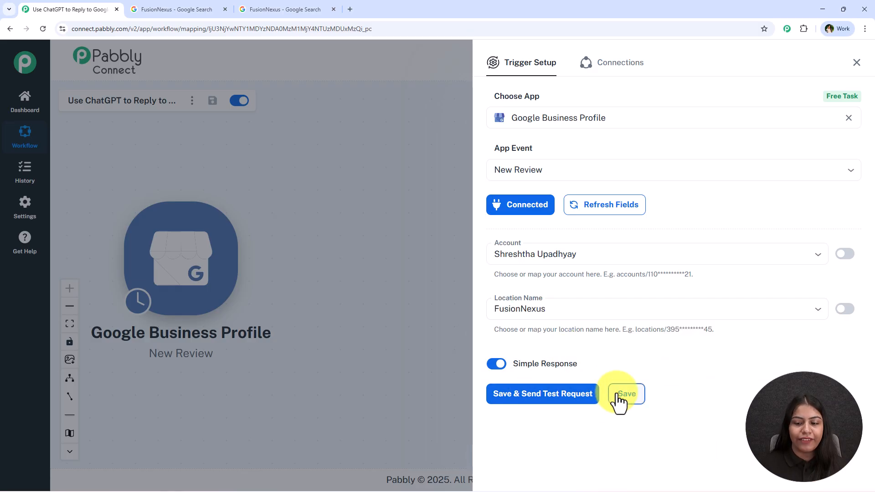
left_click(856, 63)
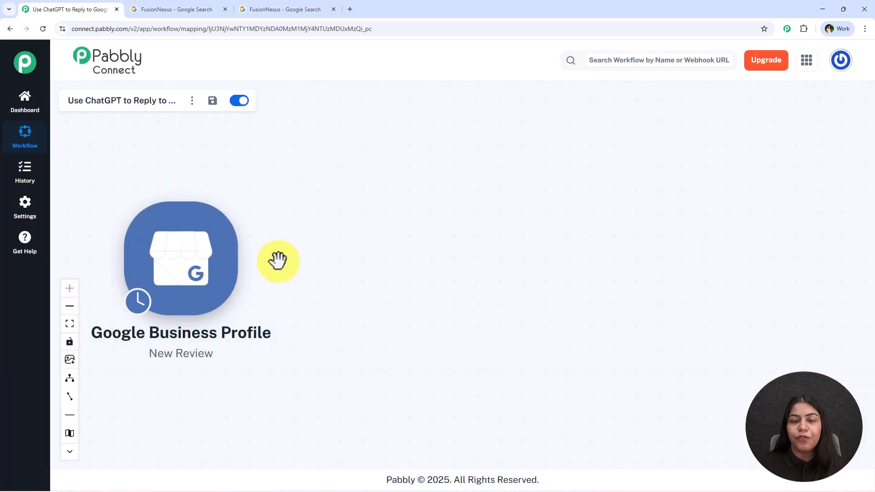
left_click_drag(279, 259, 287, 258)
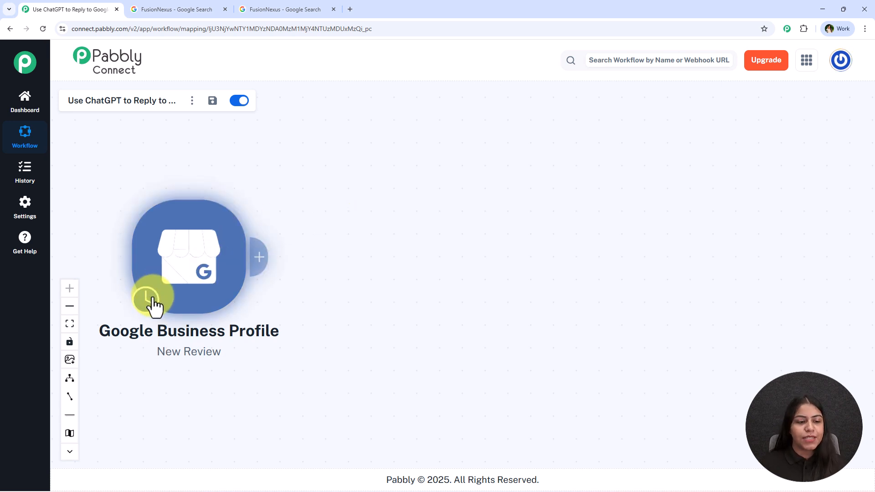
- Set the Google Business Profile trigger time to check every 10 minutes and save it
mouse_move(153, 302)
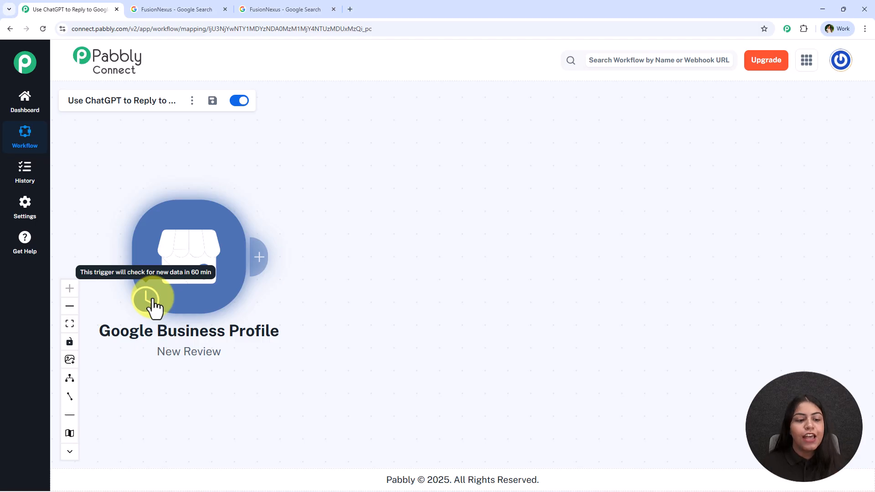
right_click(153, 302)
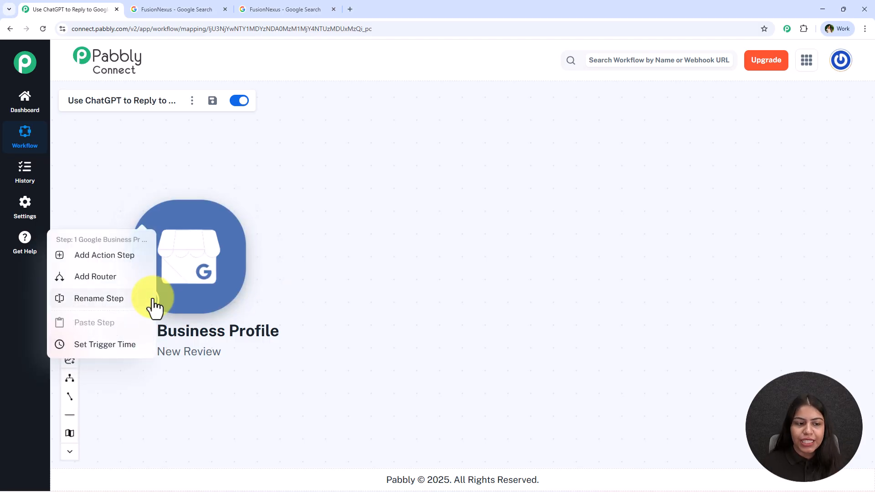
left_click(138, 348)
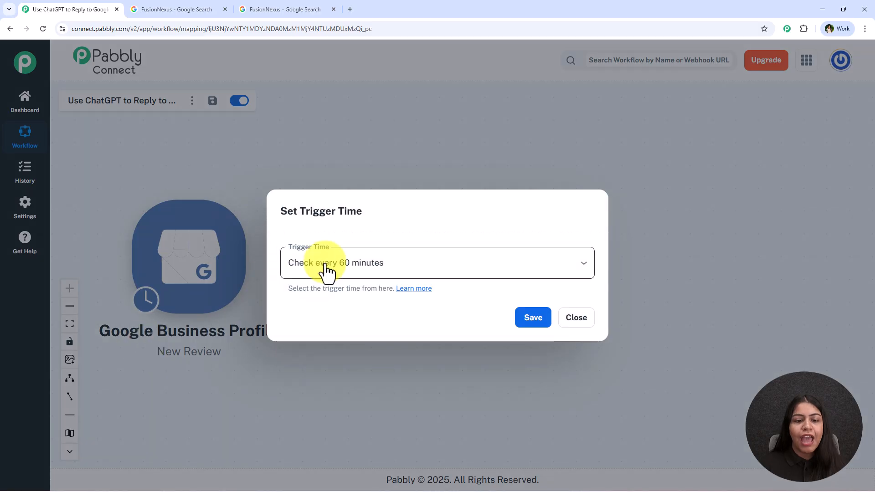
left_click(327, 274)
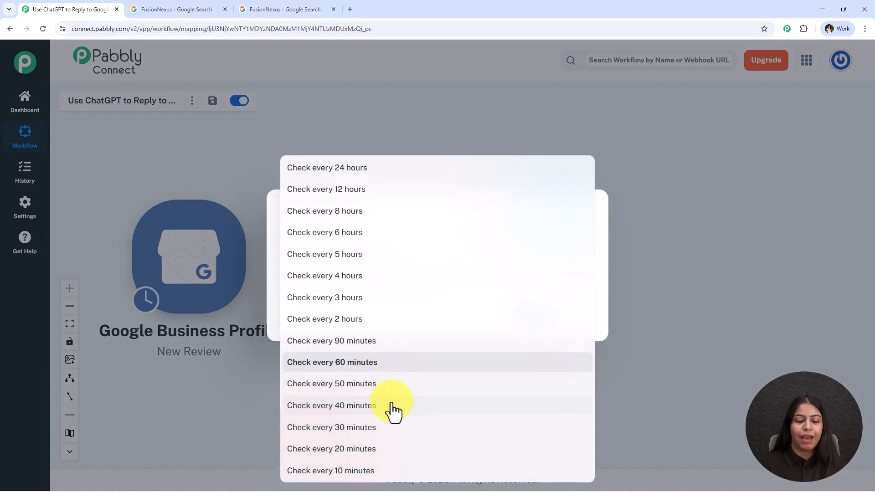
left_click(377, 471)
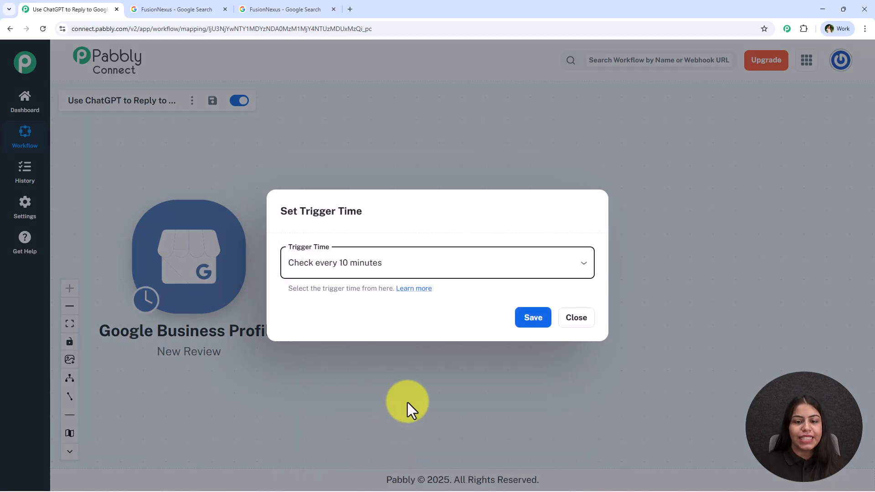
left_click(525, 333)
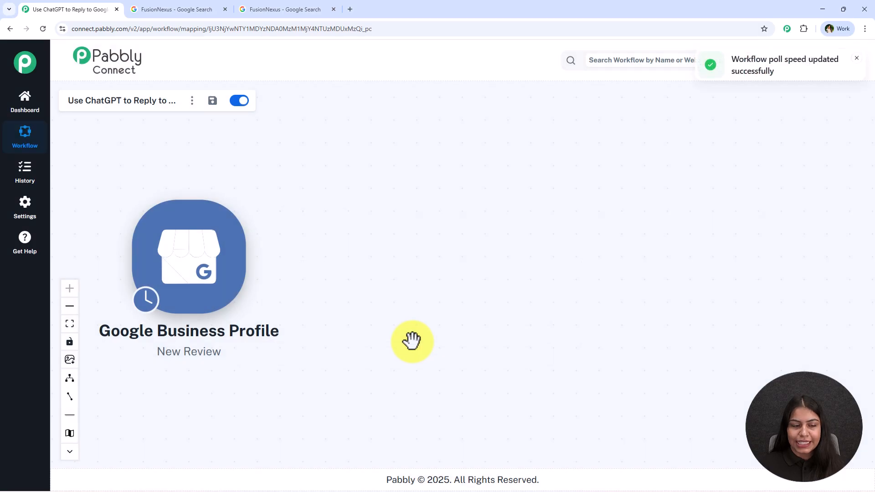
- Reopen the trigger setup and, in Google Search, post a four-star FusionNexus review starting "Really good experience with this design agency in Bhopal."
left_click(207, 262)
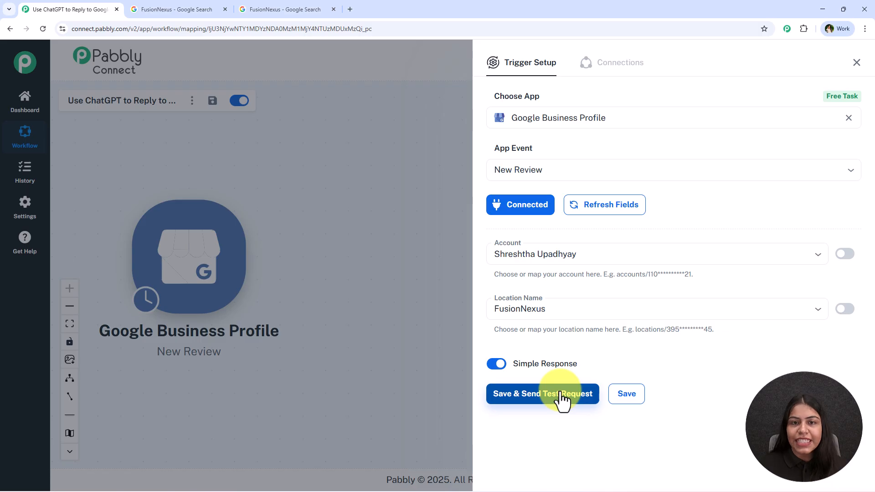
left_click(557, 392)
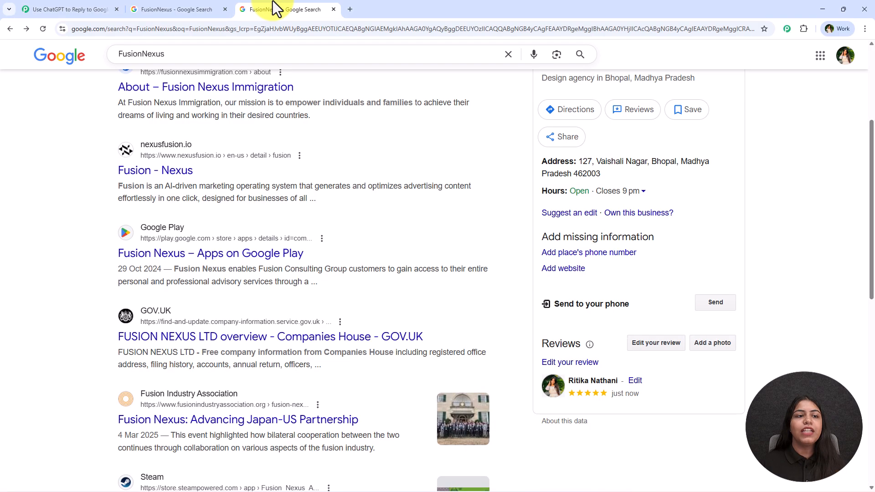
left_click(273, 9)
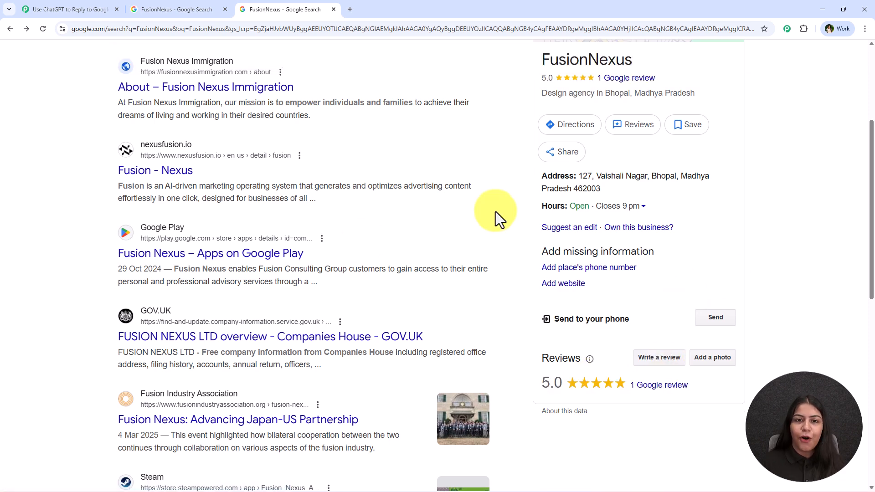
left_click(667, 367)
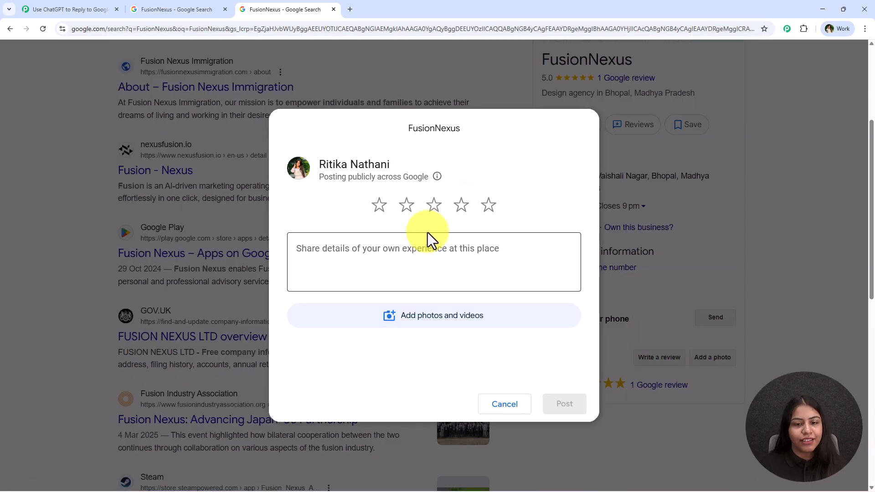
left_click(459, 213)
left_click(438, 261)
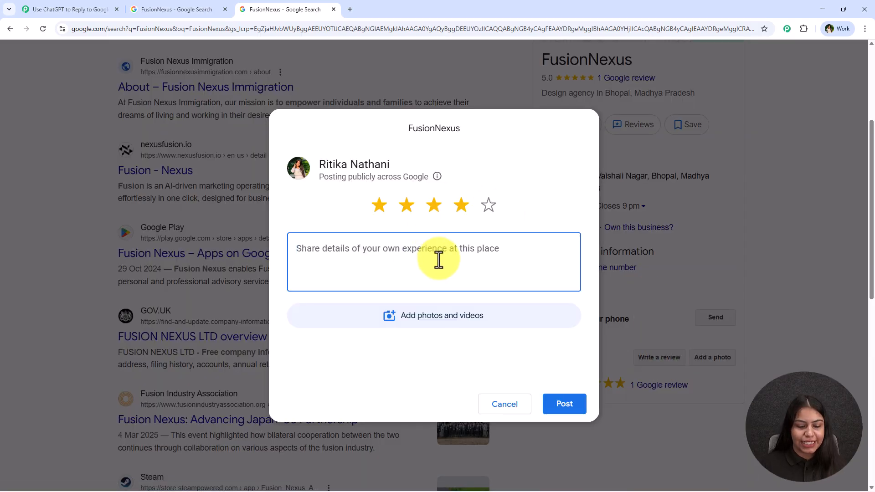
type("Really good experience with this design agency in Bhopal. The team is talented and creative, and they delivered quality work that matched my expectations. Communication was smooth, and they were open to feedback. A little improvement in timelines would make the experience perfect, but overall I’m very happy and would recommend them.")
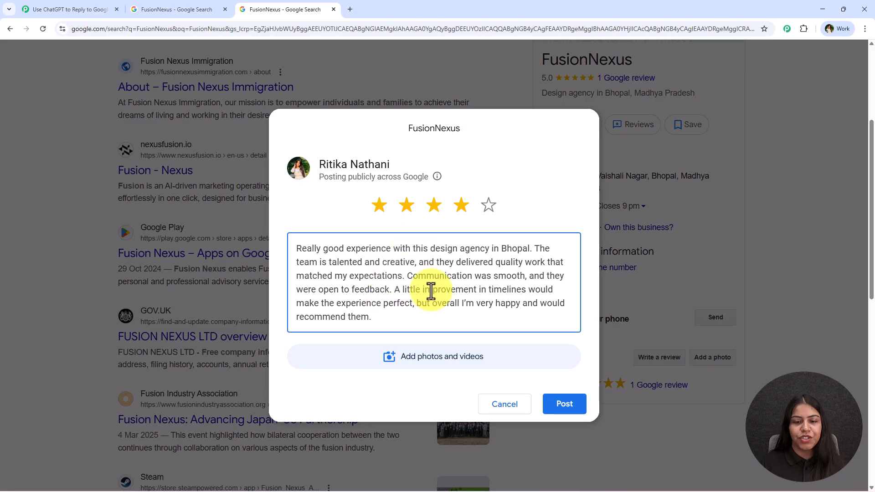
left_click(563, 406)
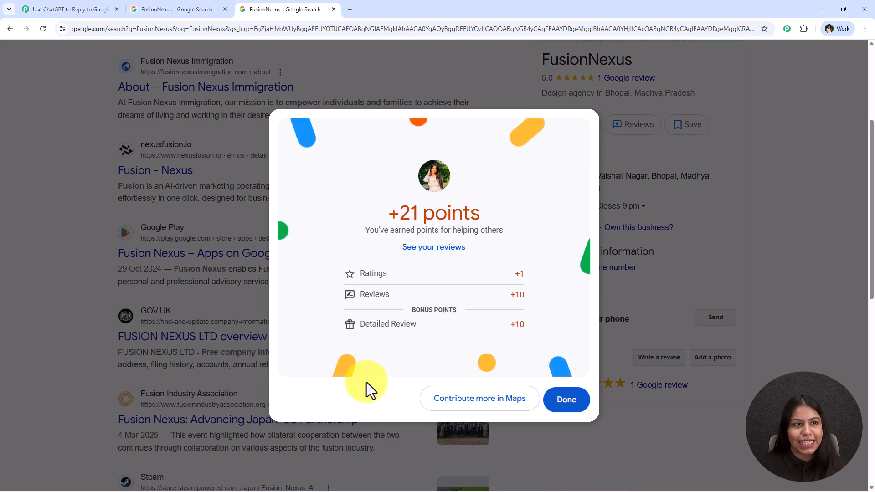
- Return to Pabbly Connect, save the trigger and send a test request to fetch the latest review
left_click(75, 6)
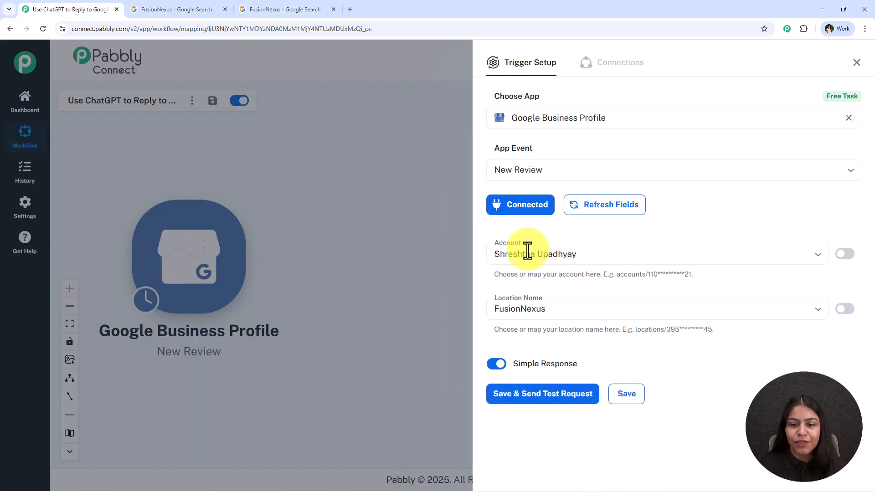
left_click(547, 399)
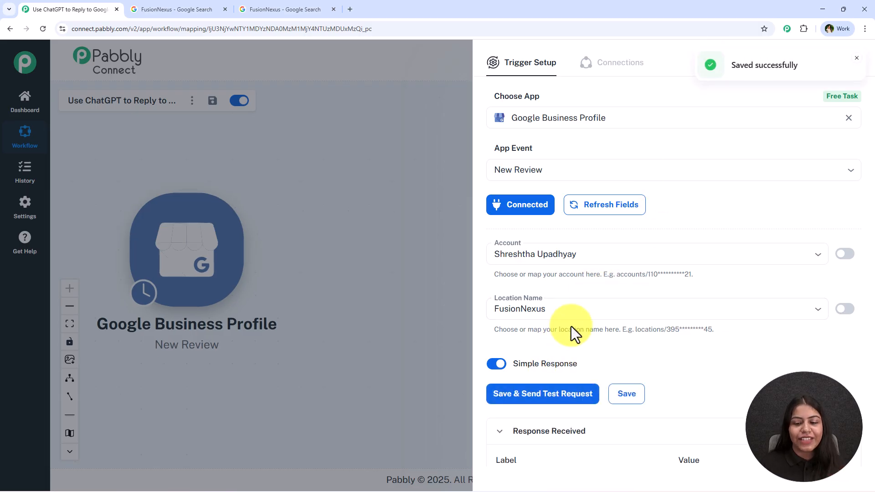
scroll(567, 334, "down", 6)
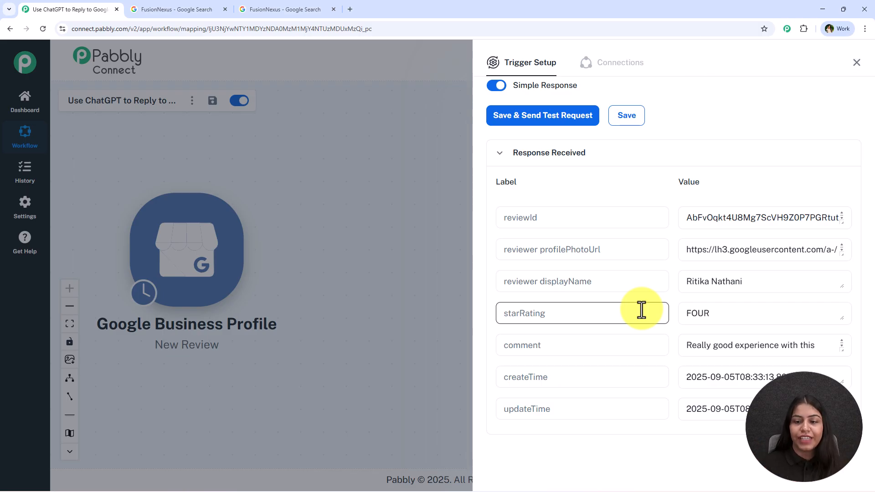
- Check the received reviewer name, star rating and full comment against the posted review, and close the trigger setup
double_click(715, 314)
left_click(733, 296)
triple_click(735, 287)
left_click_drag(687, 345, 783, 363)
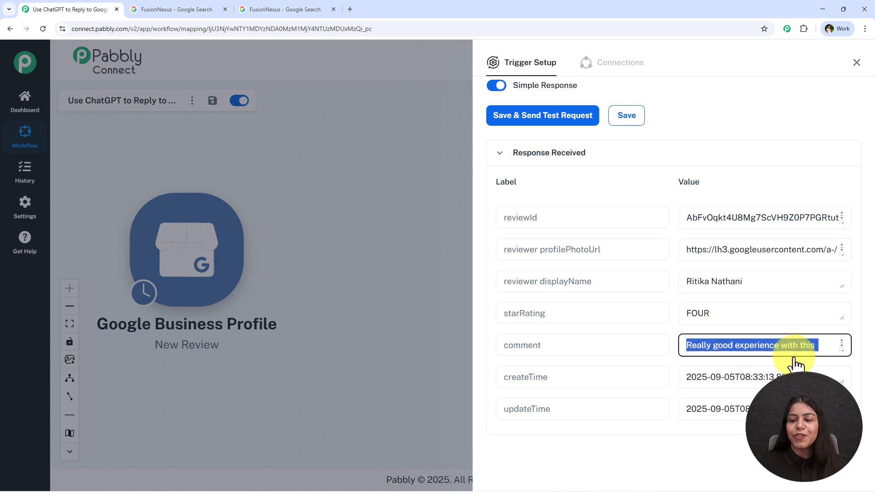
left_click_drag(841, 351, 840, 433)
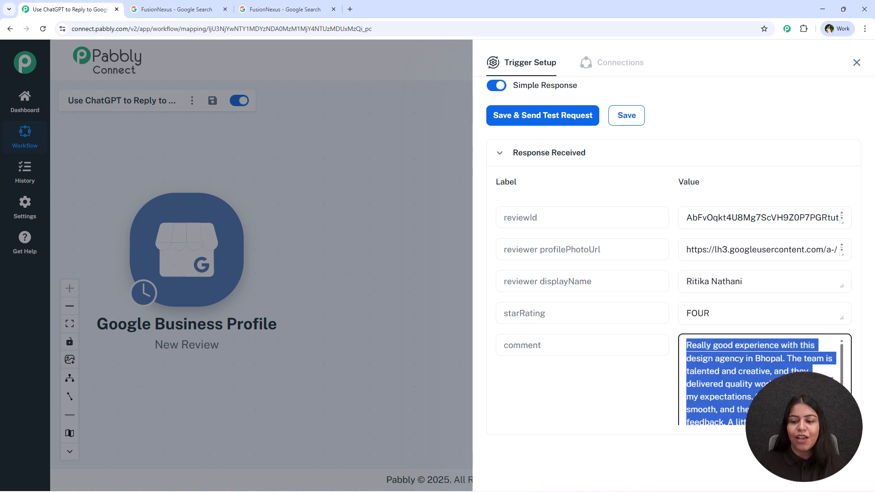
left_click(698, 371)
scroll(619, 275, "down", 3)
scroll(619, 266, "up", 1)
left_click(248, 2)
left_click(23, 3)
left_click(857, 62)
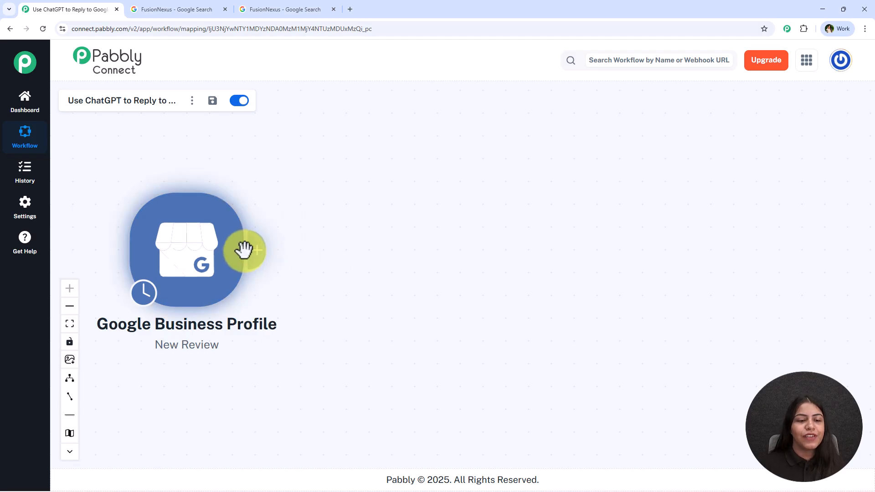
- Add an action step after the trigger using OpenAI (ChatGPT, DALL-E, Whisper) with the ChatGPT event
left_click(256, 264)
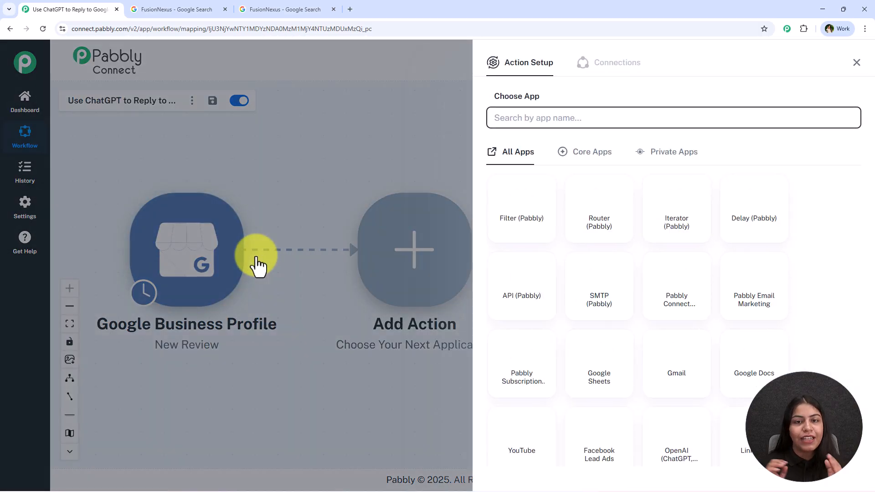
type("Ope")
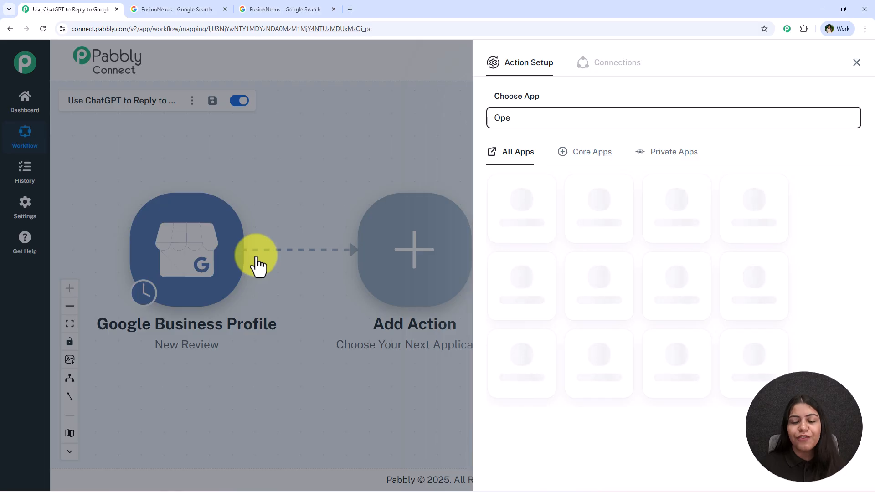
left_click(650, 221)
left_click(607, 169)
left_click(596, 207)
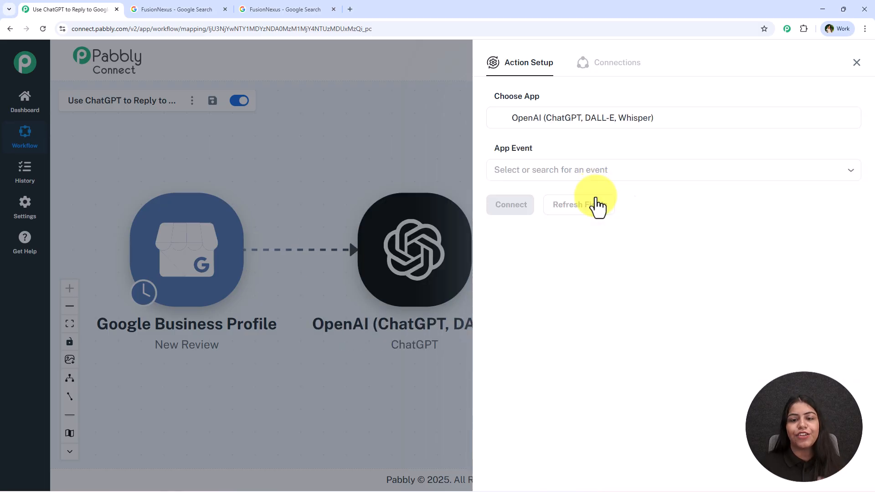
- Begin a new OpenAI connection for the action and open the linked OpenAI API keys page
left_click(504, 206)
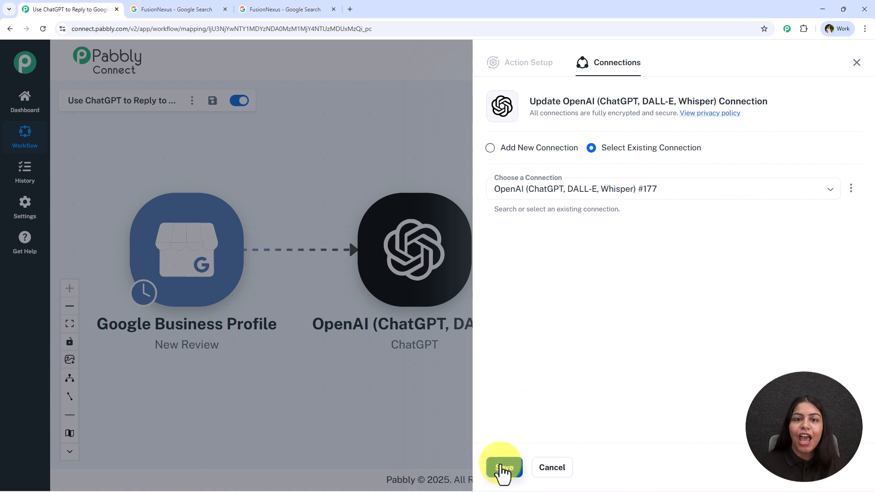
left_click(545, 152)
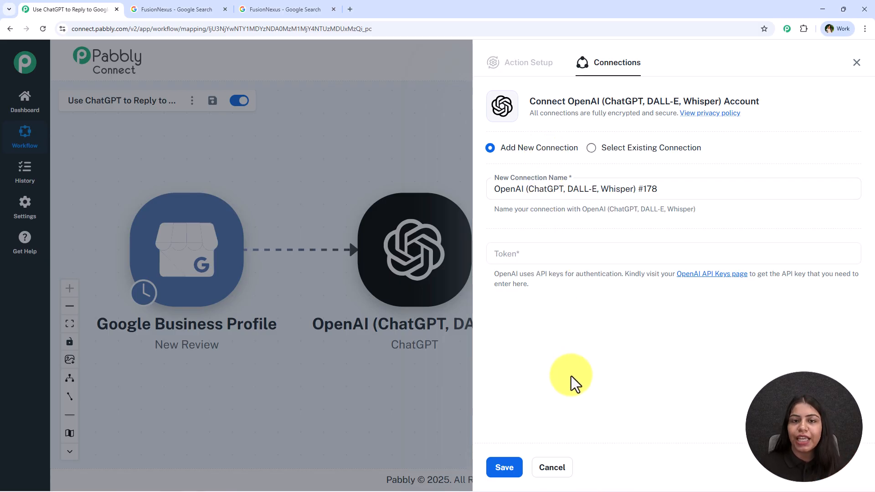
left_click_drag(624, 274, 627, 285)
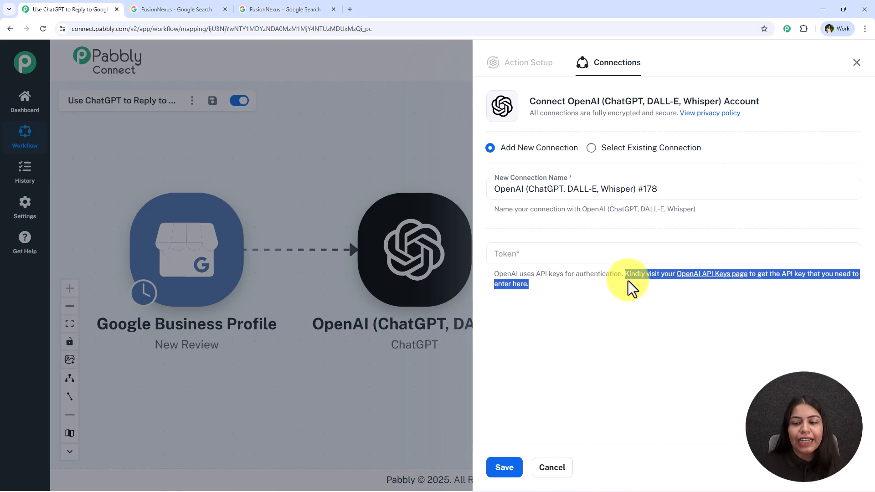
left_click(694, 296)
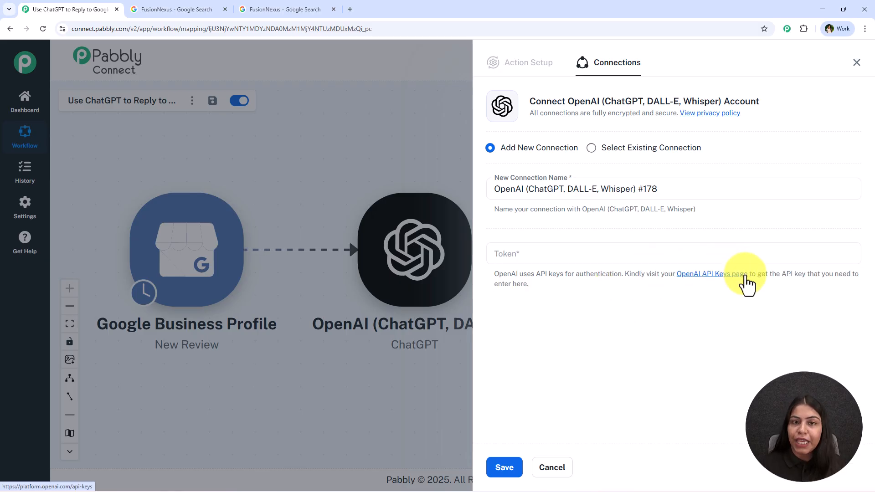
left_click(714, 274)
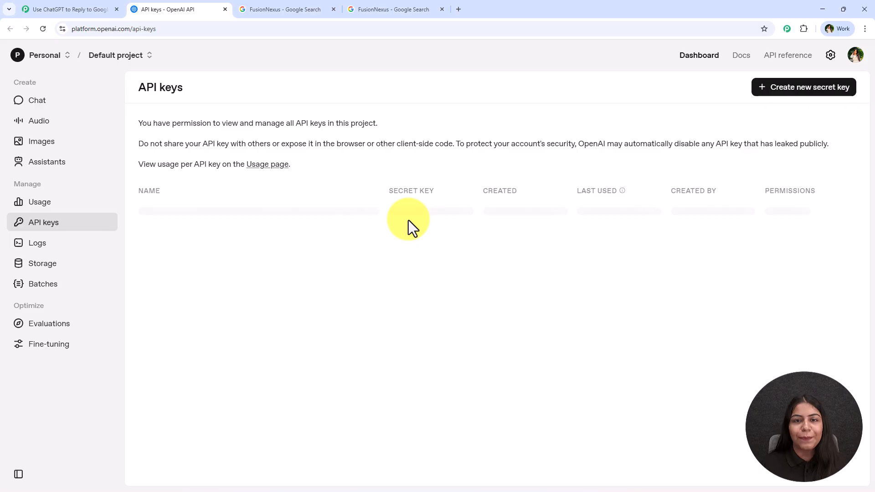
- Create an OpenAI secret key named "Testing" in the default project with all permissions, and copy it
left_click(791, 94)
left_click(389, 250)
type("Tes")
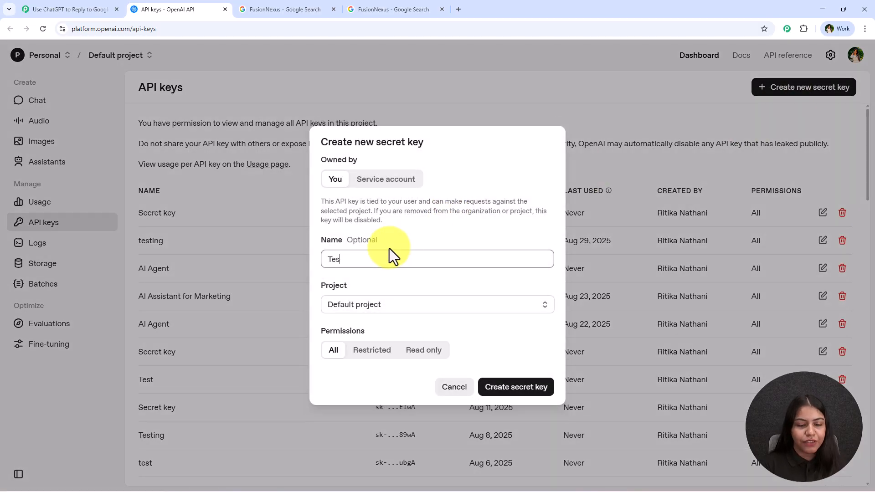
type("ting")
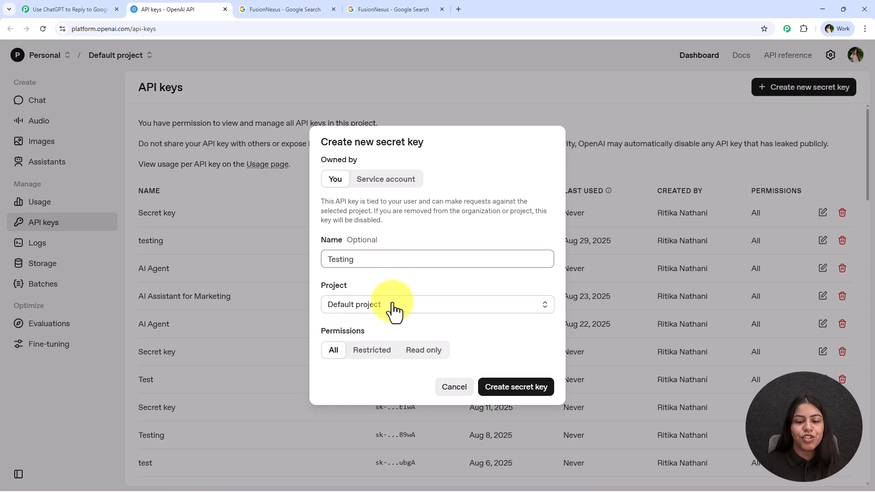
left_click(545, 389)
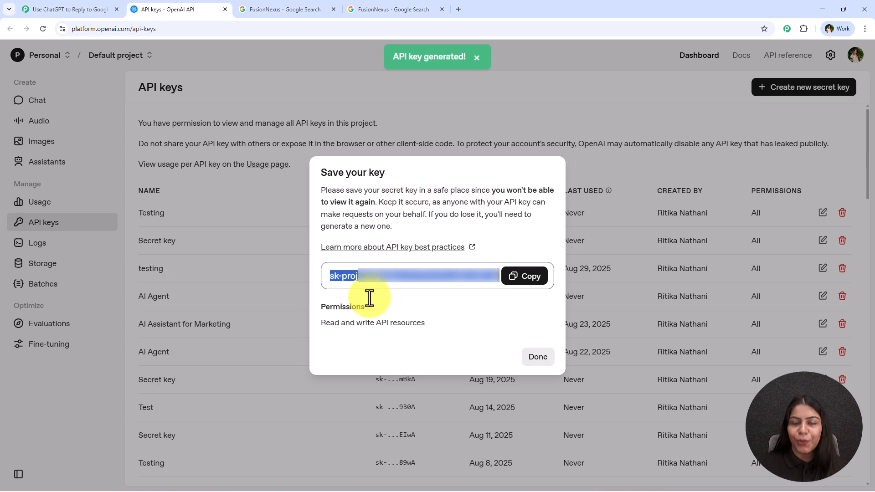
left_click(527, 275)
left_click(542, 357)
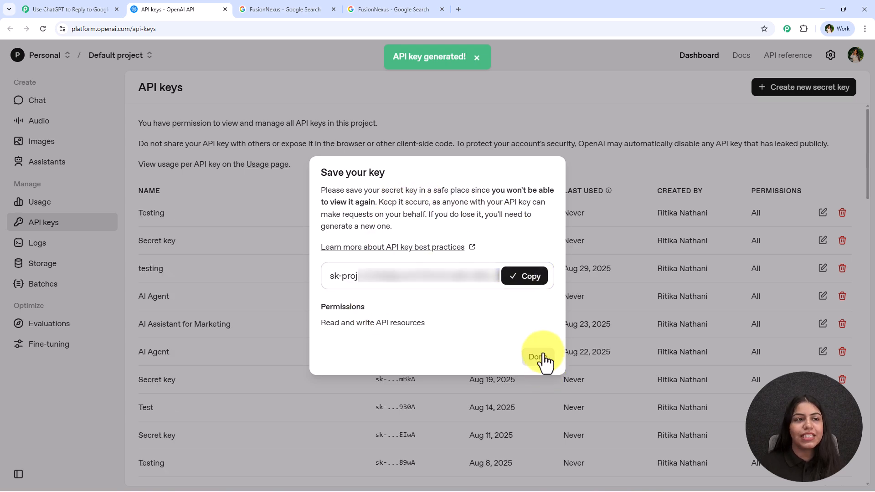
- Return to Pabbly Connect, paste the API key as the new OpenAI connection's token and save the connection
left_click(91, 9)
left_click(561, 254)
key("ctrl+v")
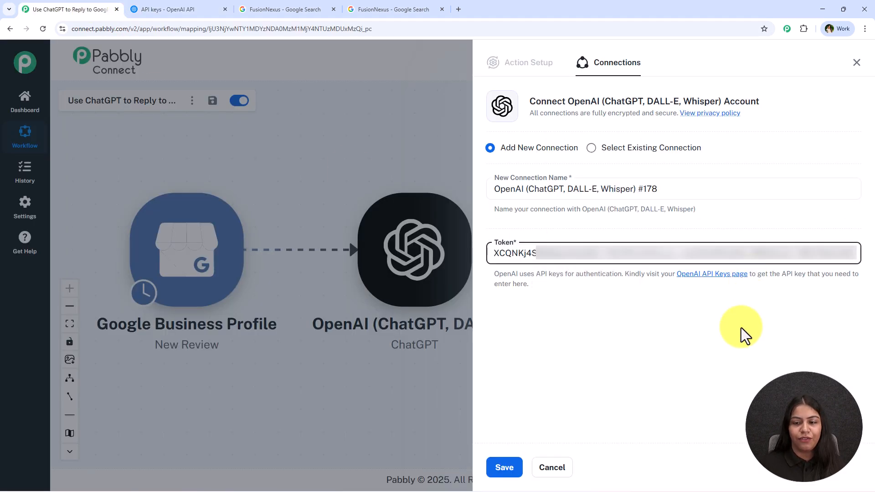
left_click(504, 468)
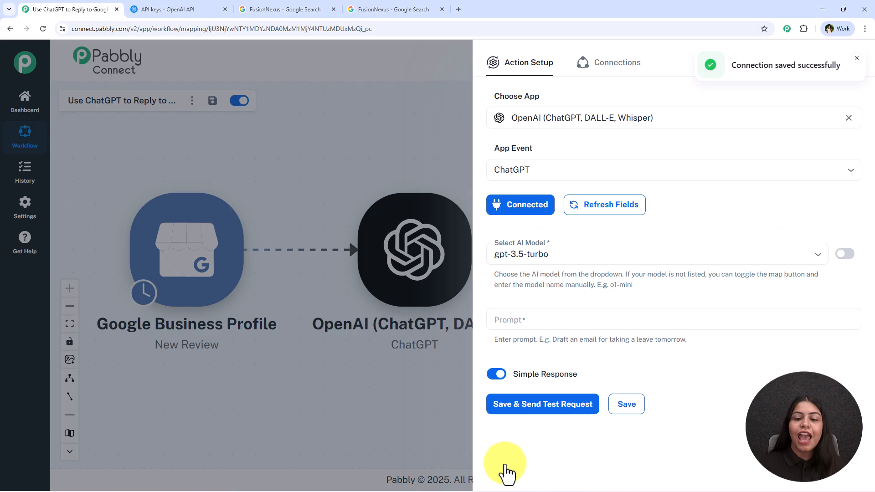
- Set the AI model of the ChatGPT action to gpt-5
left_click(583, 258)
scroll(575, 319, "down", 5)
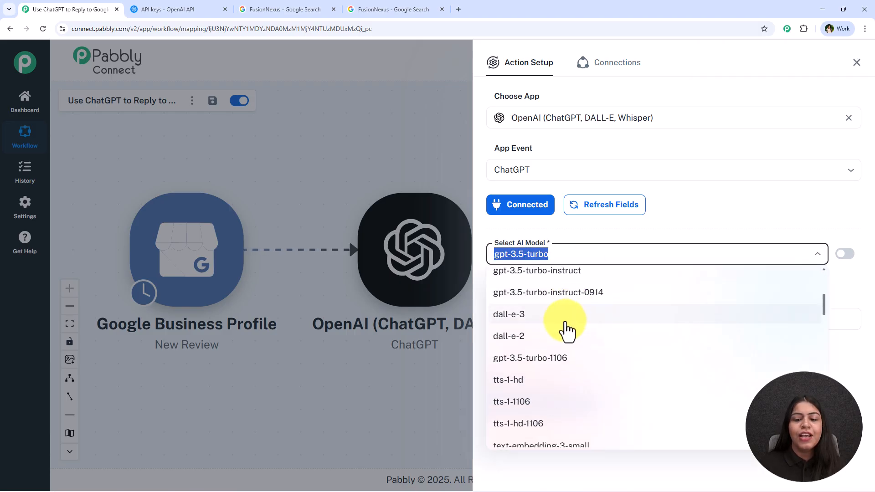
scroll(570, 329, "up", 5)
type("5")
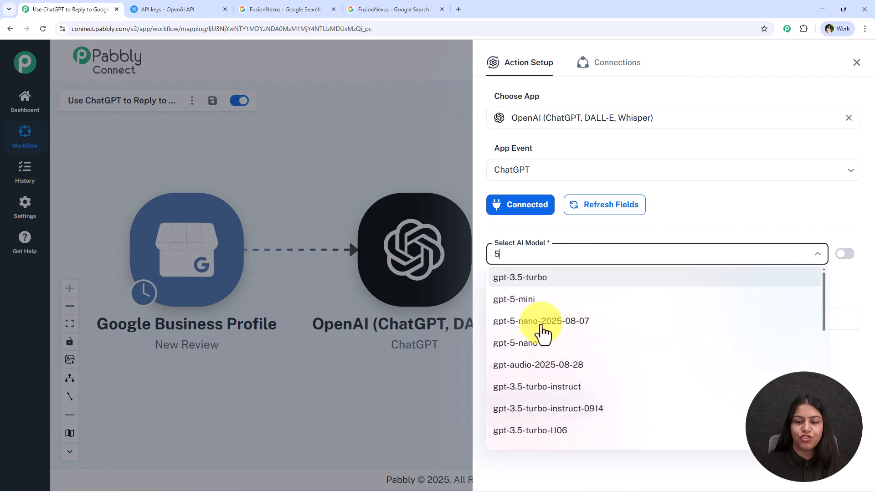
scroll(552, 360, "down", 5)
scroll(542, 392, "down", 1)
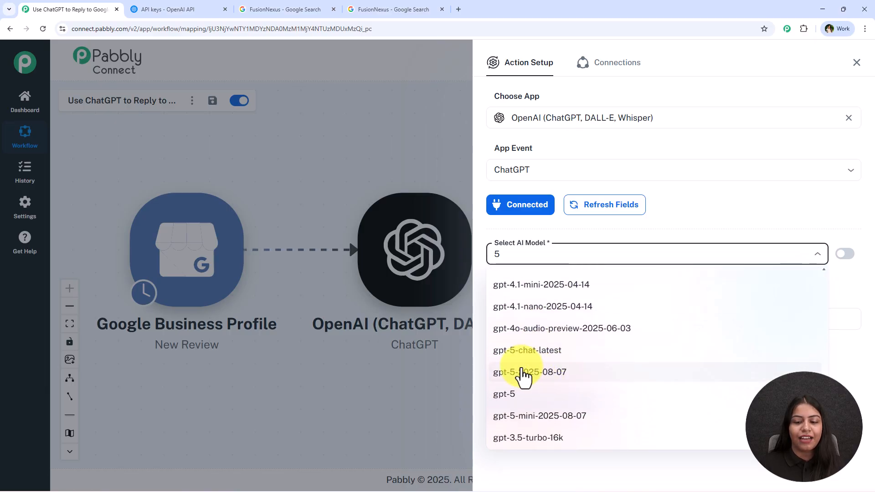
left_click(509, 396)
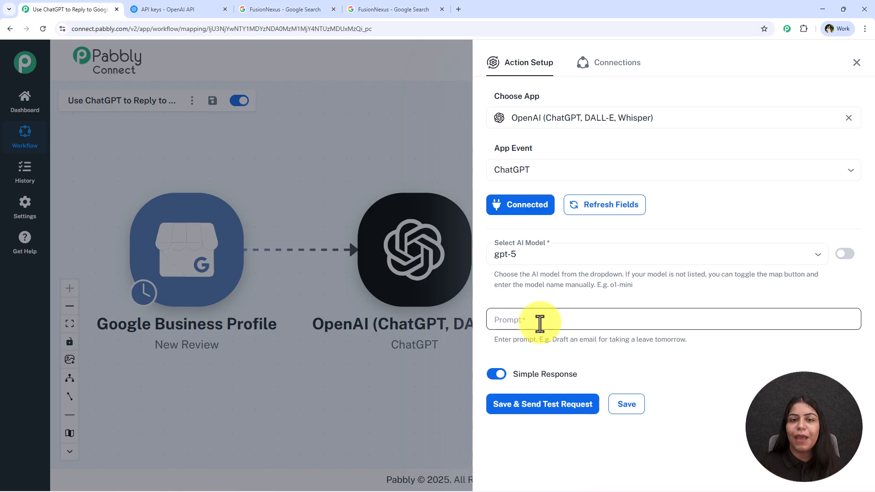
- Paste the prompt asking for a polite, professional Google Business review reply of 2–4 sentences, with guidelines for positive, neutral and negative reviews
left_click(539, 323)
key("ctrl+v")
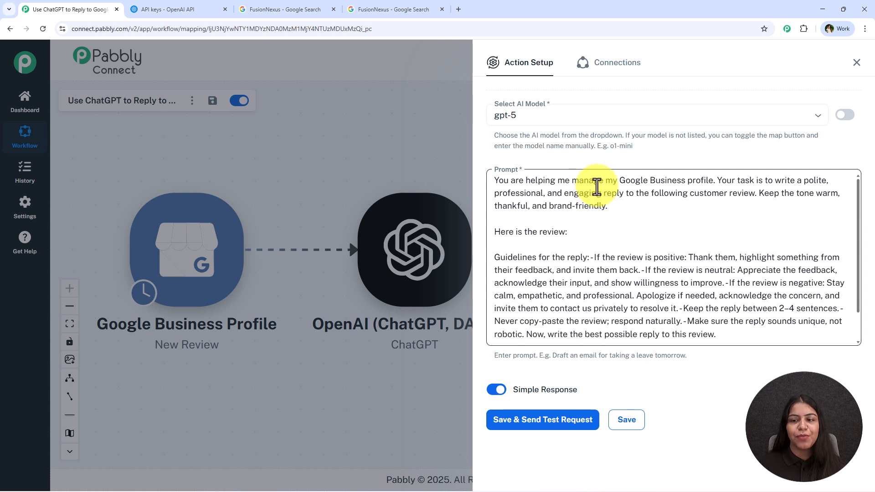
scroll(647, 269, "down", 2)
scroll(646, 283, "up", 2)
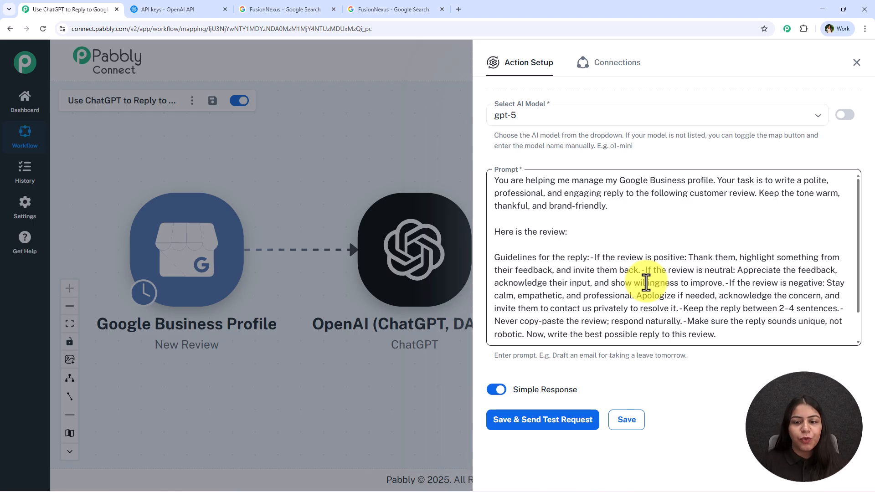
- Map the New Review comment after "Here is the review:" in the prompt and remove the blank lines around that section
left_click(622, 232)
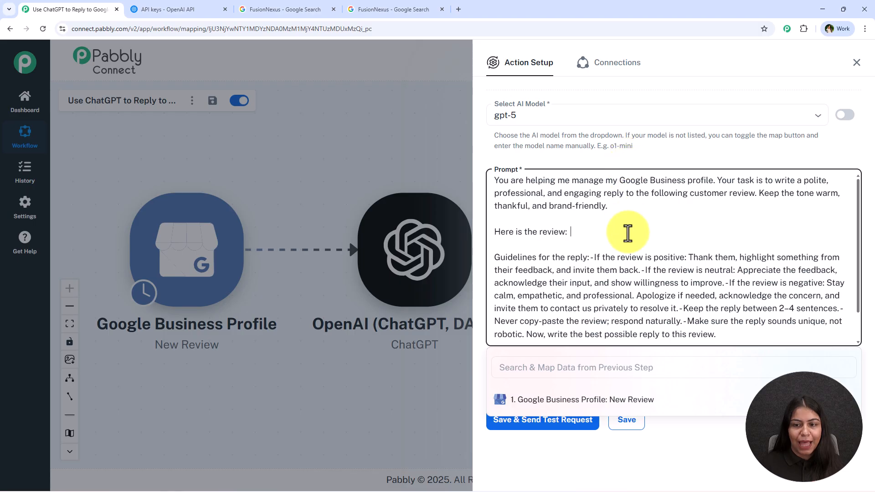
left_click(611, 404)
scroll(743, 429, "down", 2)
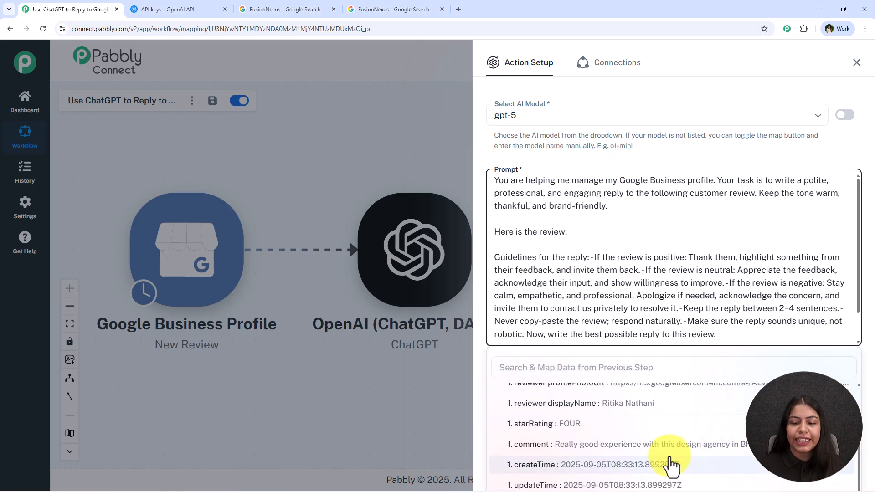
left_click(668, 446)
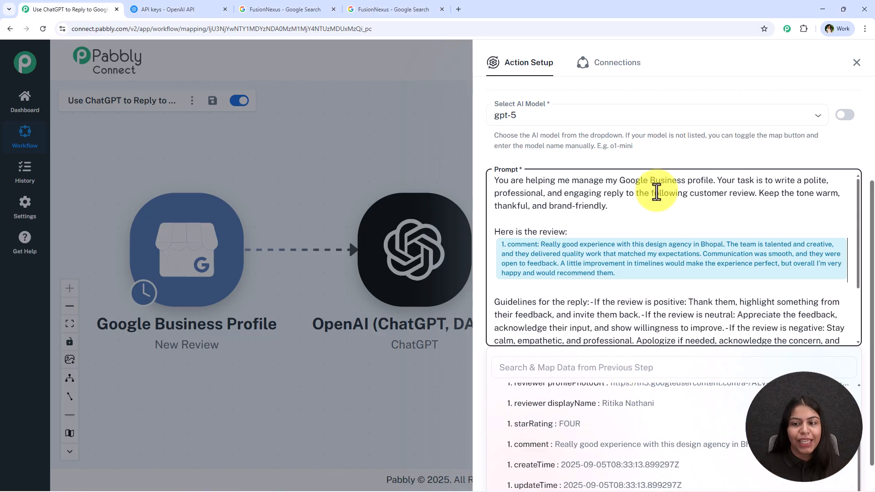
left_click(536, 290)
key("BackSpace")
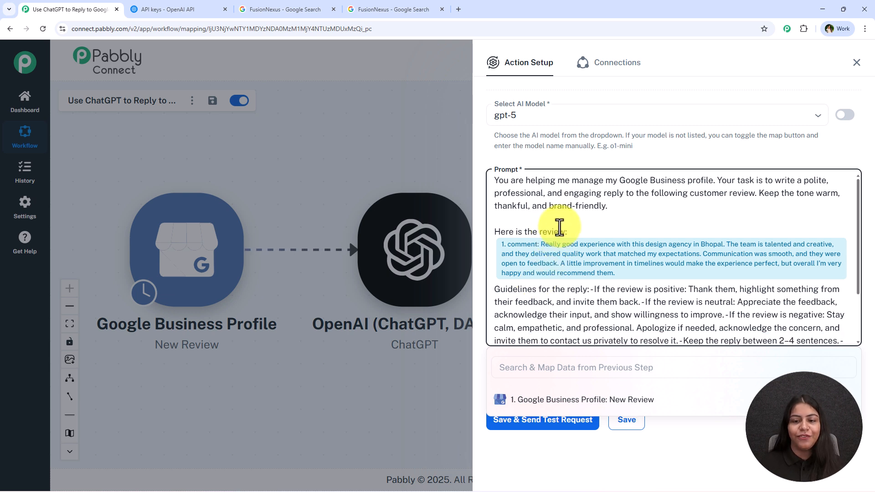
left_click(524, 219)
key("BackSpace")
left_click(598, 163)
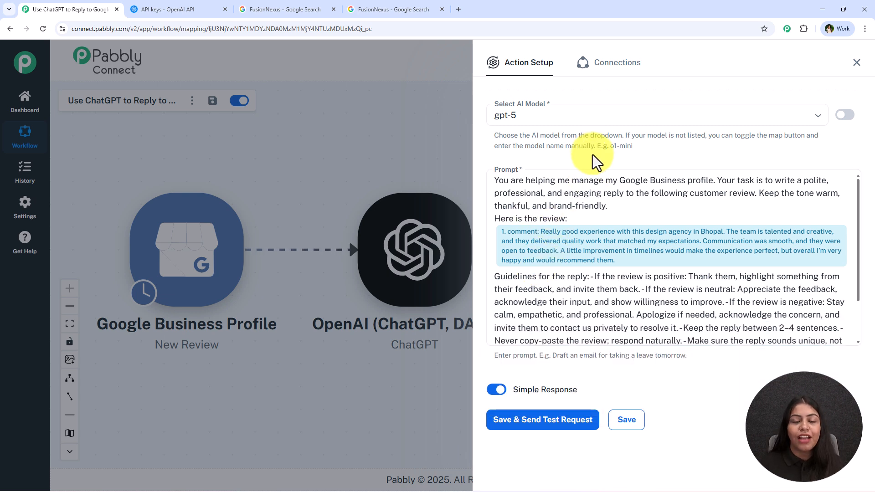
- Map the reviewer displayName after "Review by:" and the starRating after "Rating:" at the end of the prompt
scroll(524, 274, "down", 1)
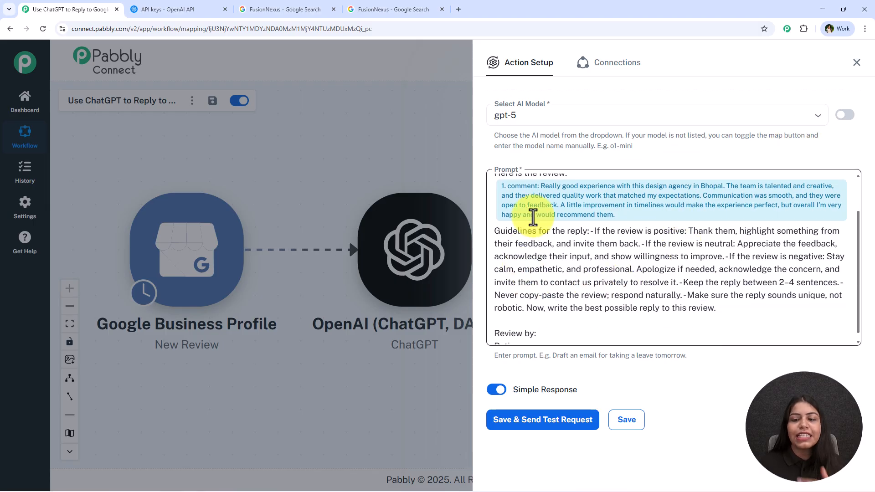
scroll(729, 265, "up", 1)
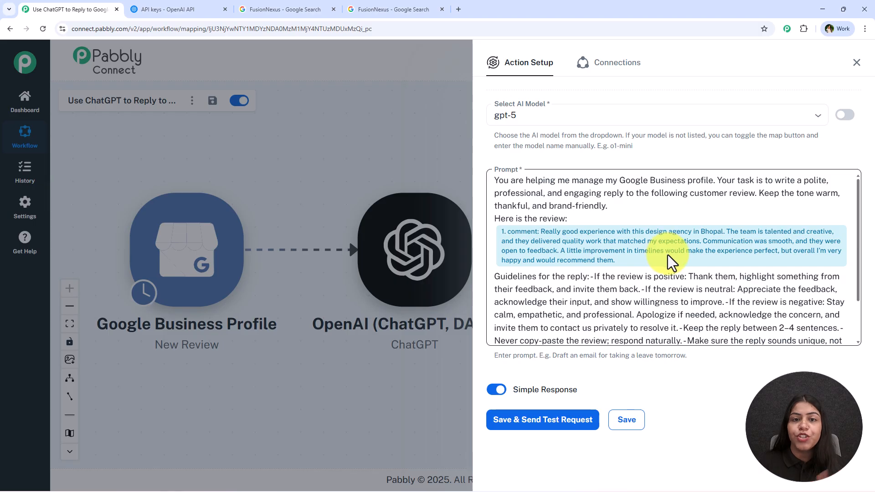
scroll(668, 255, "down", 1)
left_click(552, 324)
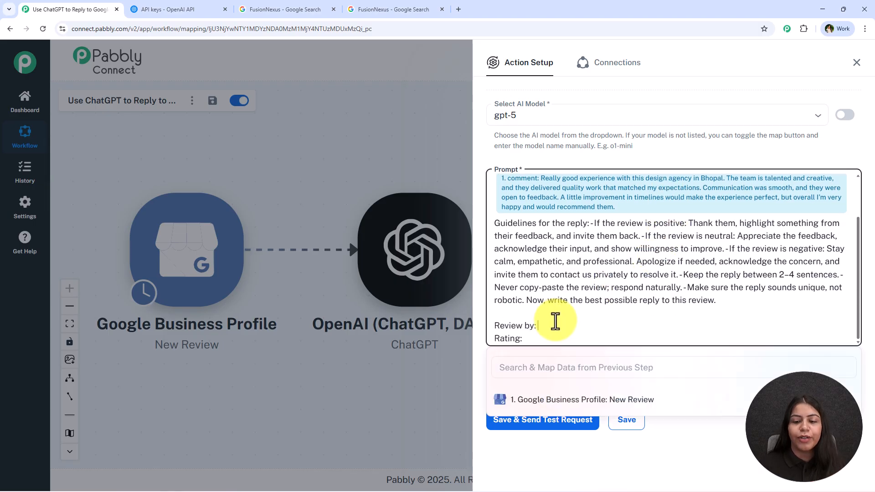
left_click(618, 401)
left_click(684, 461)
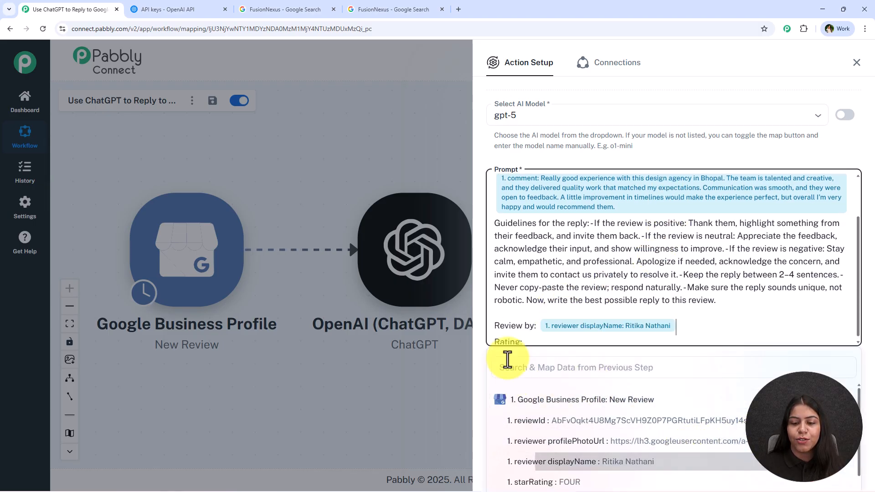
left_click(569, 482)
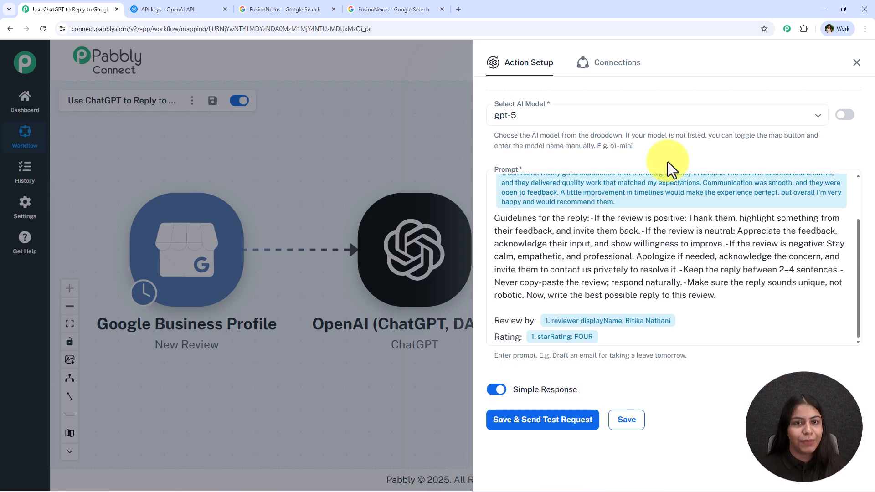
- Save the ChatGPT action with a test request and read the generated reply in the response's message content
scroll(638, 214, "up", 1)
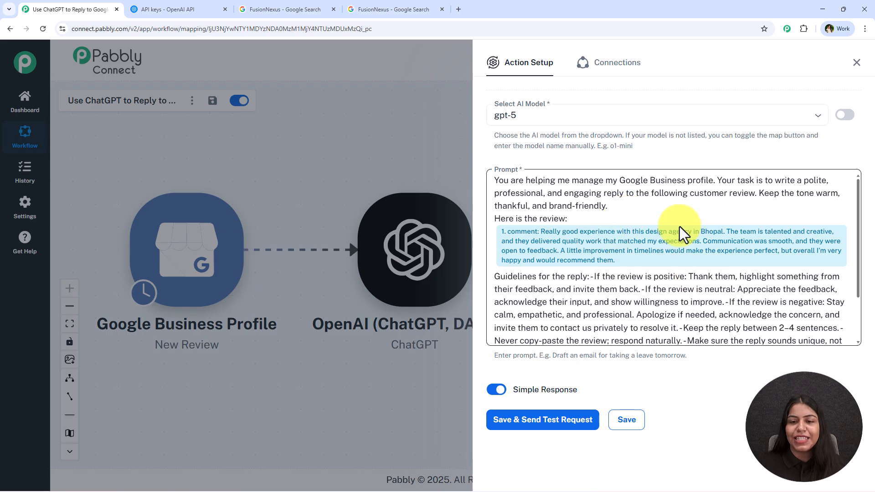
scroll(681, 234, "down", 1)
left_click(540, 426)
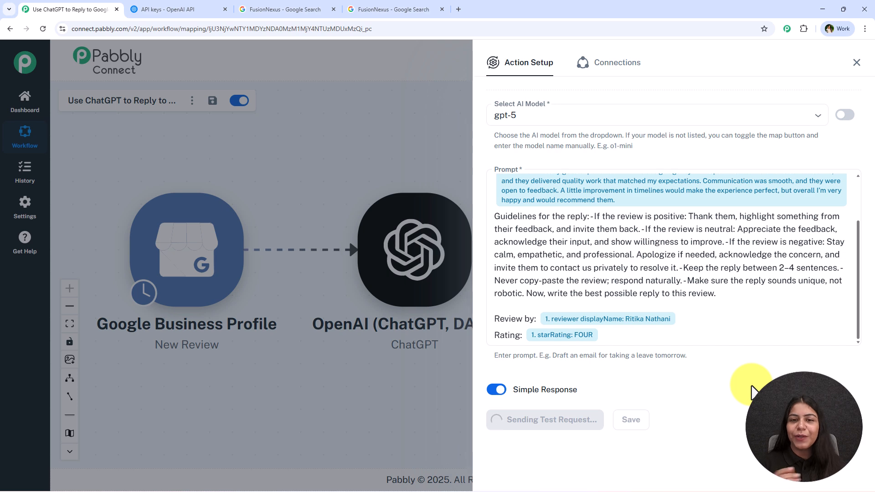
scroll(752, 391, "down", 10)
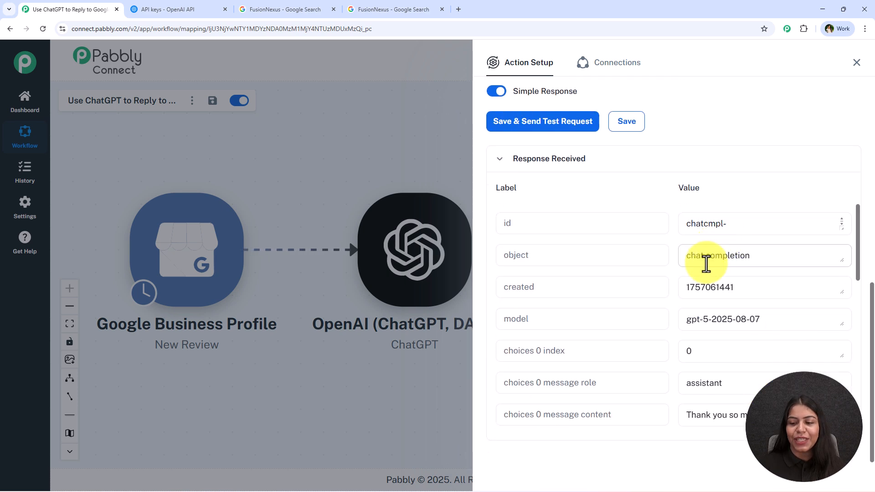
left_click_drag(842, 229, 825, 374)
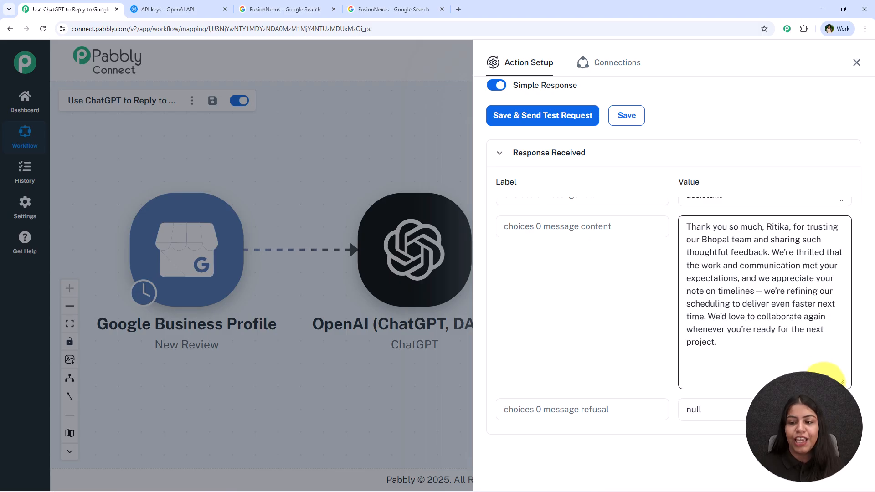
left_click_drag(772, 354, 689, 225)
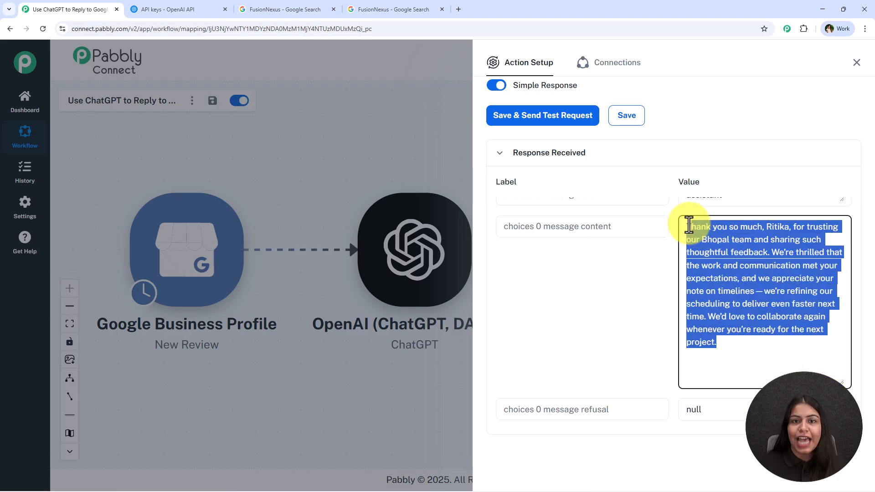
left_click(529, 279)
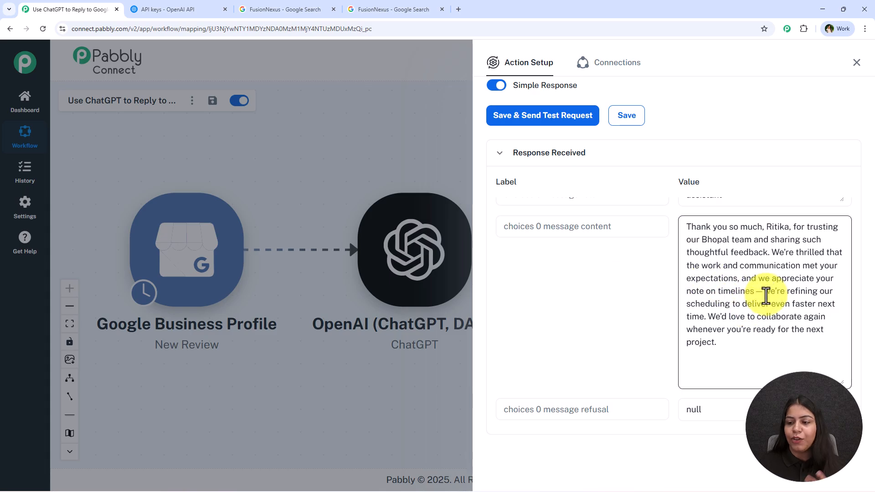
left_click_drag(764, 291, 716, 327)
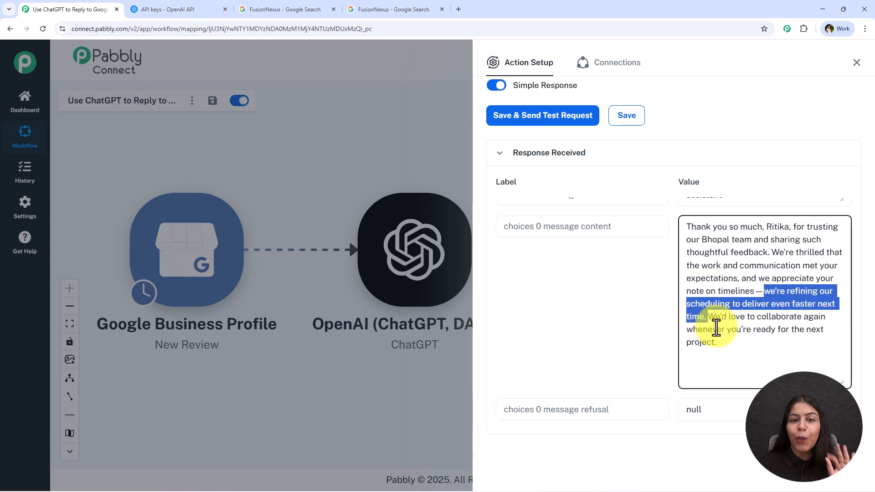
left_click(745, 266)
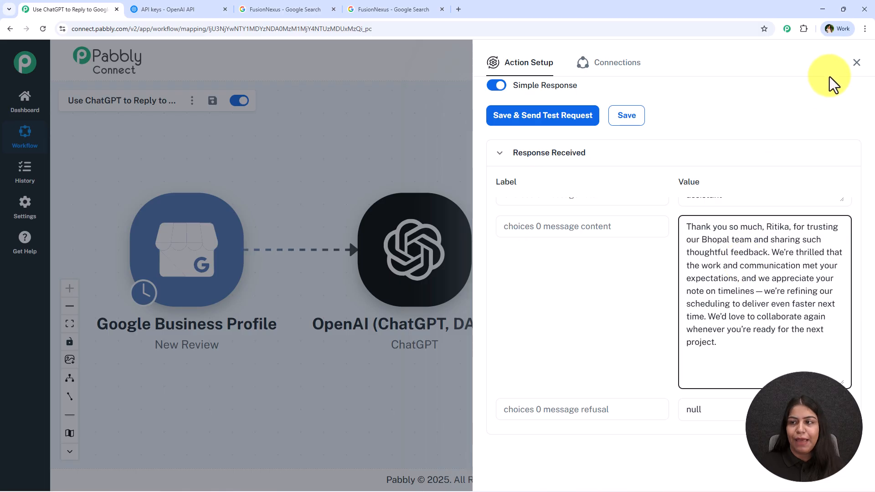
- Add a Google Business Profile action after ChatGPT with the Create Reply event, using the existing connection Google Business Profile #7
left_click(856, 62)
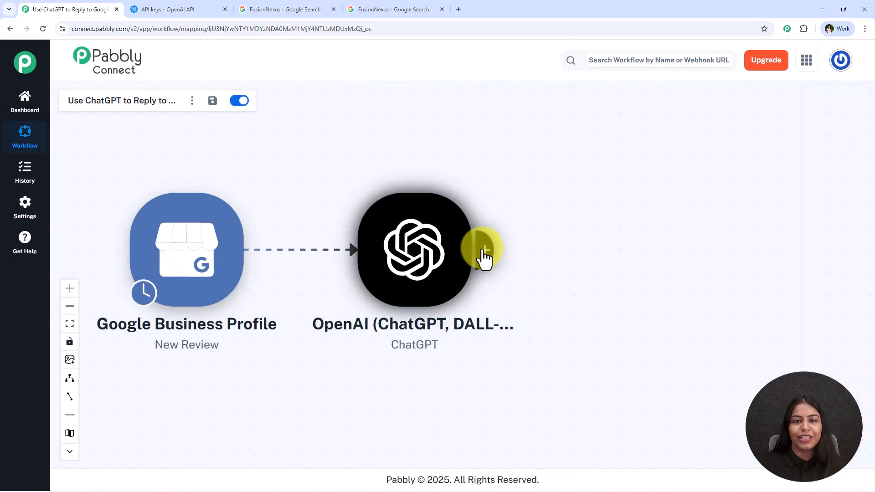
left_click(482, 251)
type("Go")
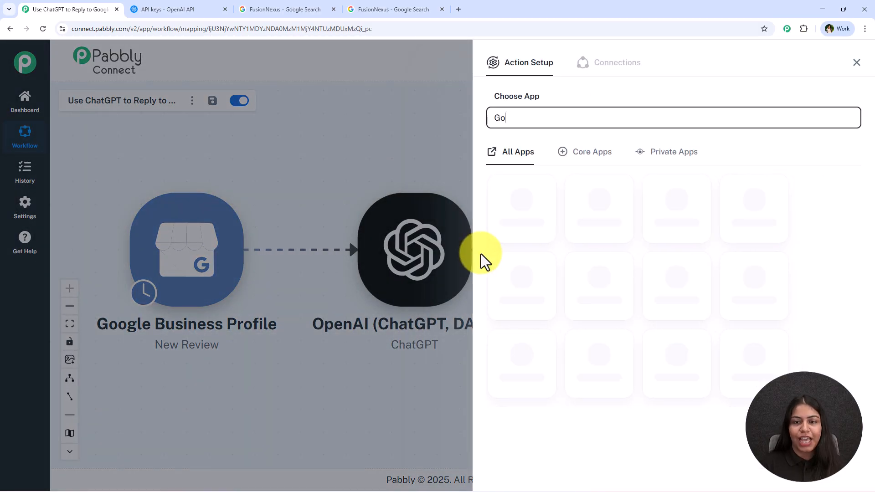
type("og")
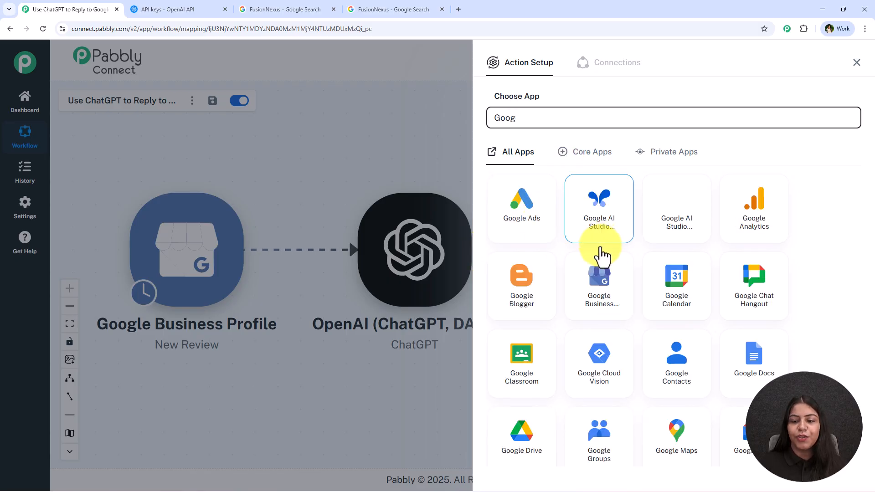
left_click(604, 286)
type("Re")
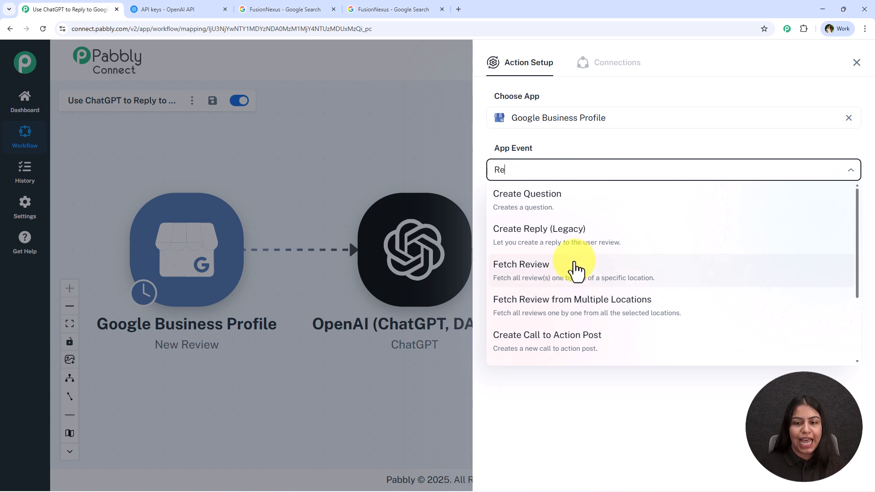
type("ply")
left_click(580, 237)
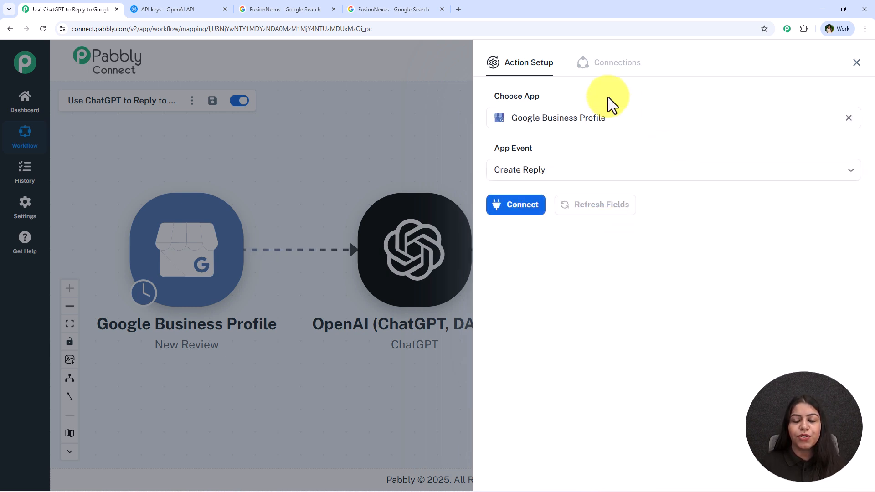
left_click(524, 205)
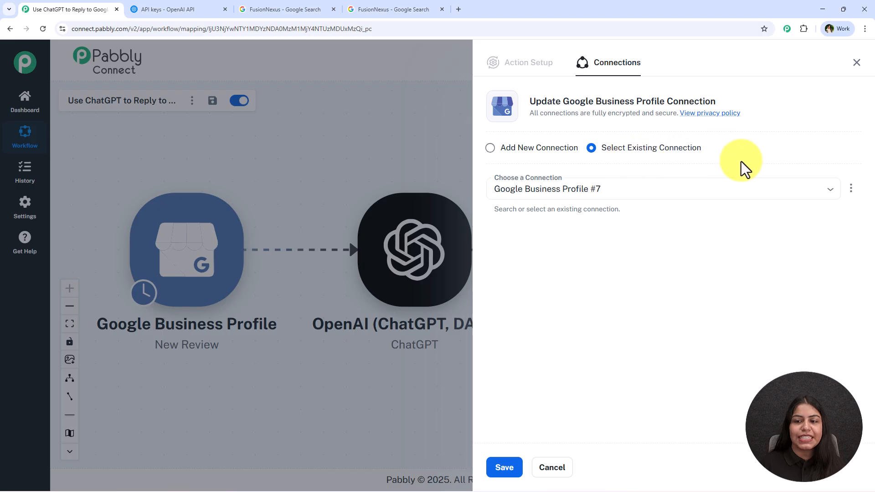
left_click(510, 468)
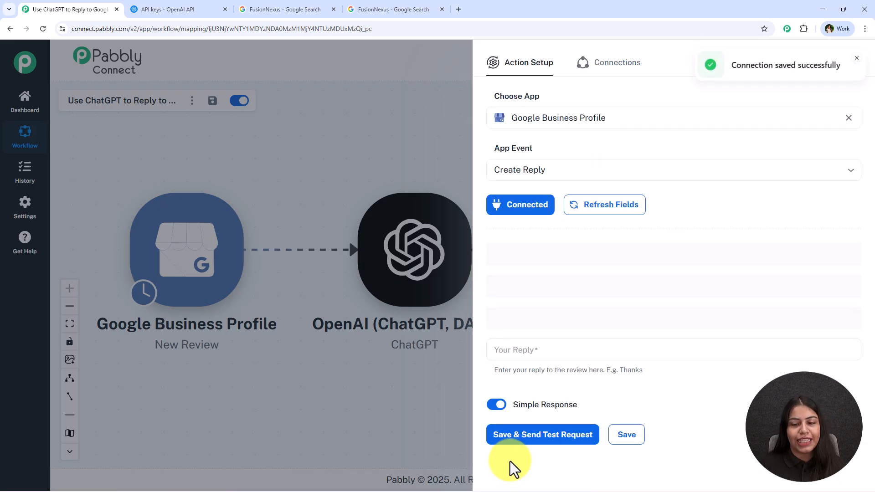
- Choose the account, the FusionNexus location and the review beginning "Really good experience with this design agency in Bhopal" for the reply action
left_click(592, 241)
left_click(591, 248)
scroll(583, 237, "down", 2)
left_click(572, 203)
left_click(547, 236)
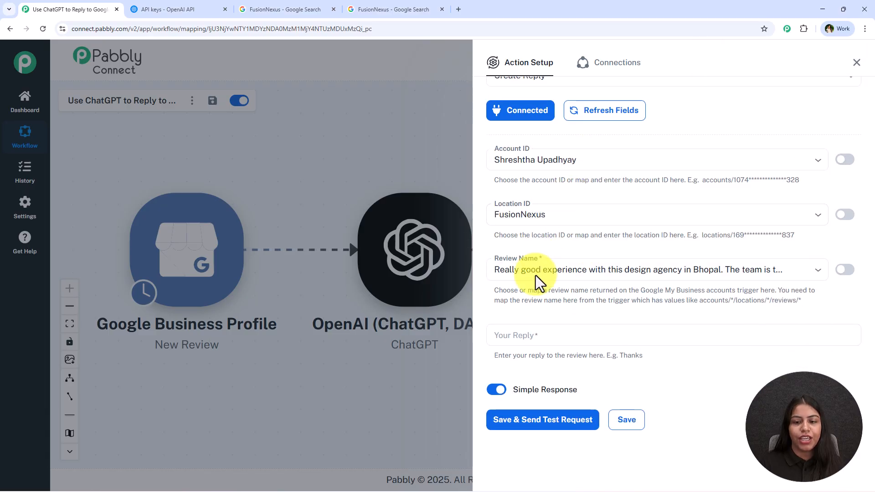
left_click(570, 271)
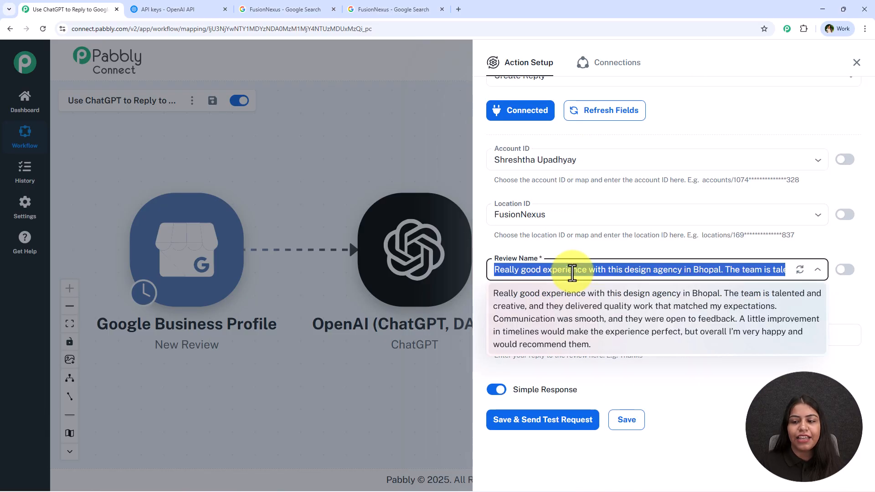
left_click(715, 405)
left_click(779, 276)
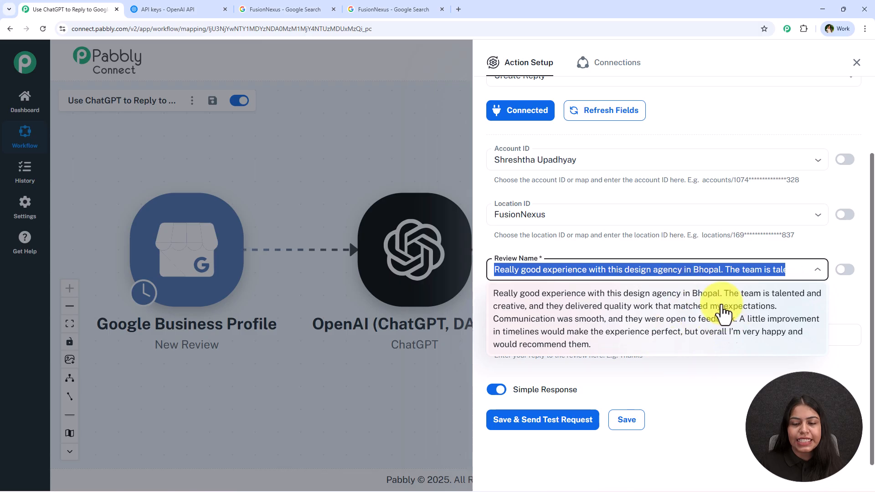
left_click(743, 397)
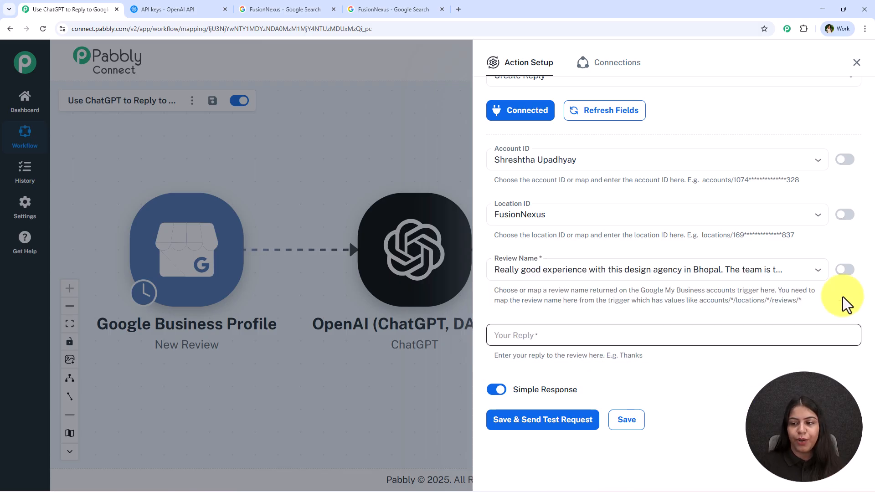
- Switch the reply action's Review Name to mapping and replace the fixed review with the New Review trigger's name value
left_click(848, 272)
left_click(770, 279)
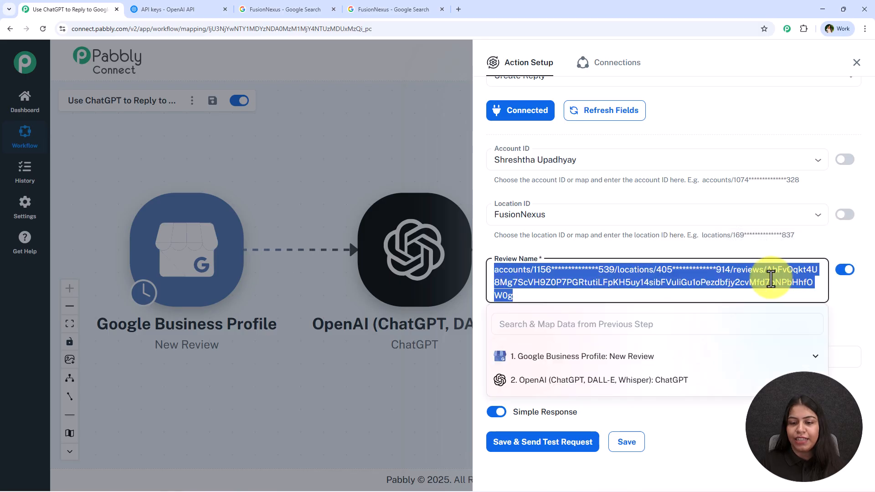
key("BackSpace")
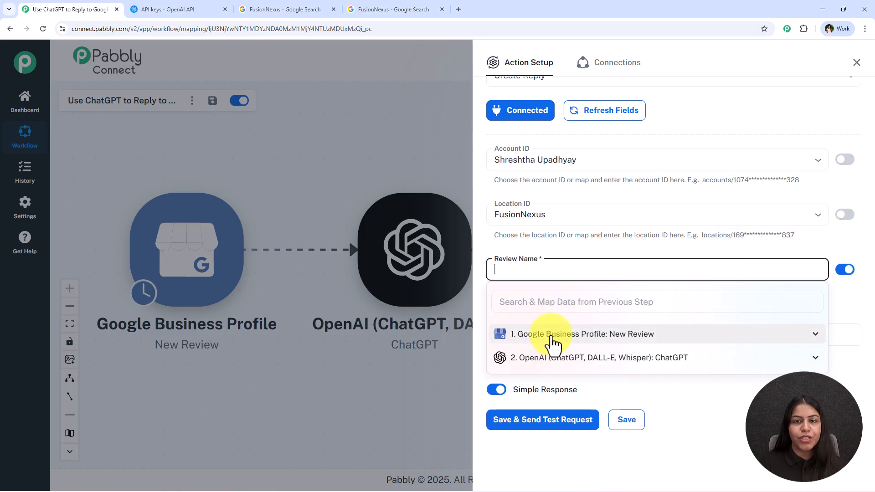
left_click(551, 337)
scroll(660, 414, "down", 3)
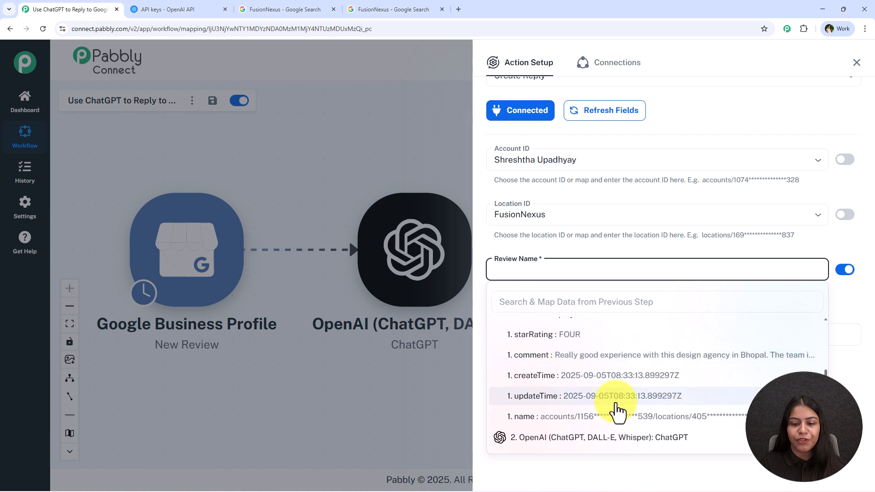
left_click(670, 417)
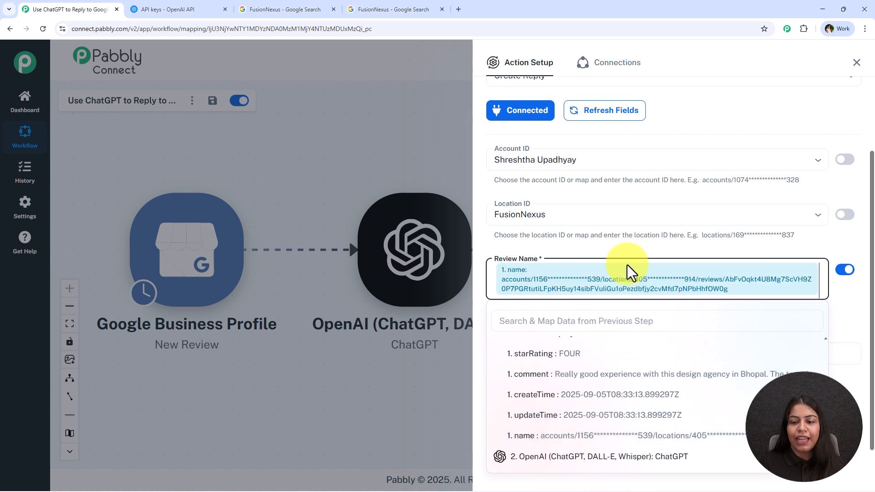
- Map ChatGPT's choices 0 message content as the reply text, then save the Create Reply action with a test request
scroll(658, 307, "down", 1)
left_click(580, 336)
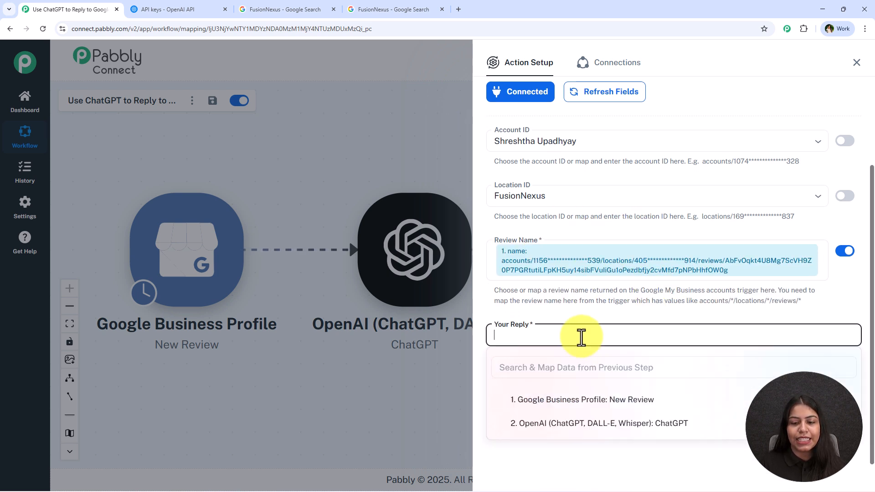
left_click(638, 423)
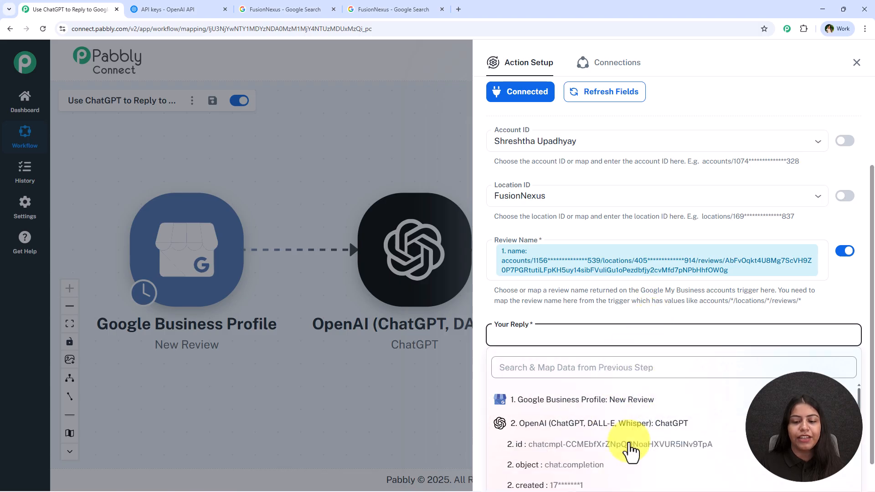
scroll(609, 440, "down", 2)
left_click(652, 478)
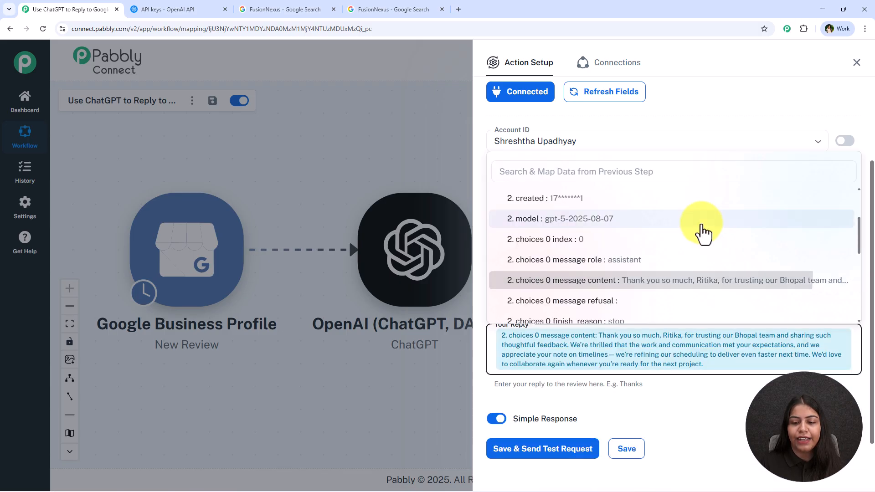
left_click(705, 397)
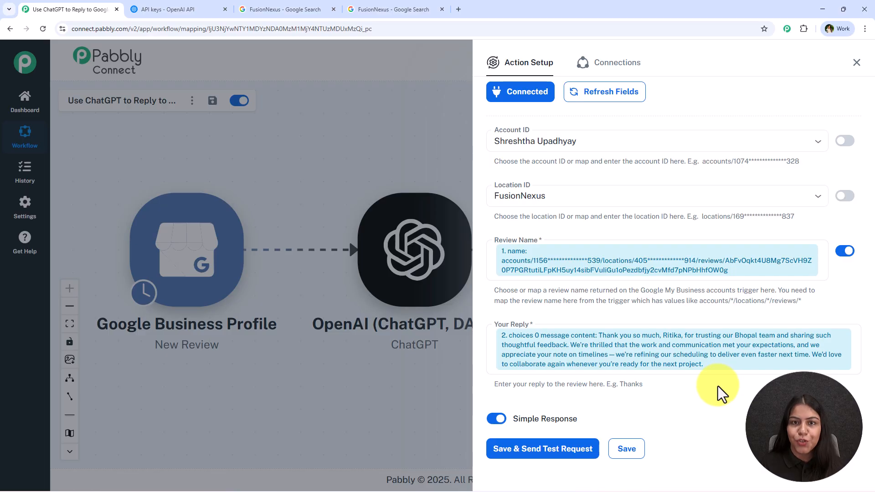
left_click(536, 448)
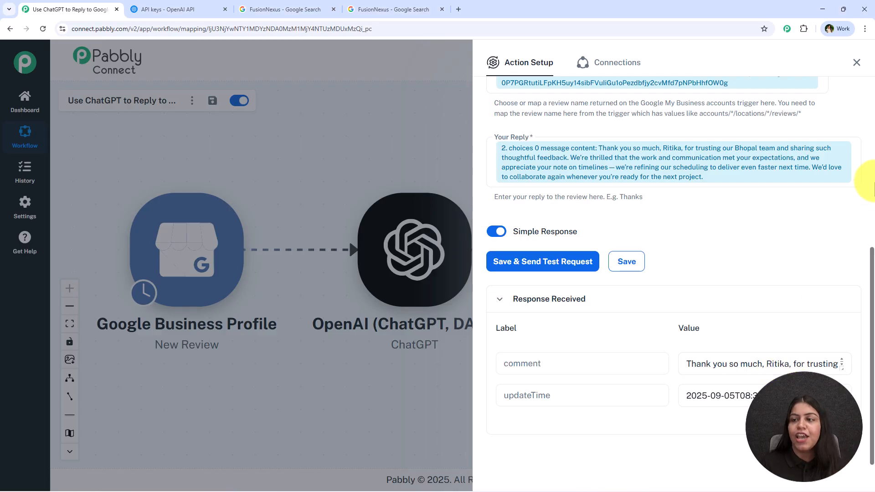
left_click(857, 63)
- Switch to the FusionNexus Google Search page, reload it and read the owner's full reply under its Google review
left_click(280, 8)
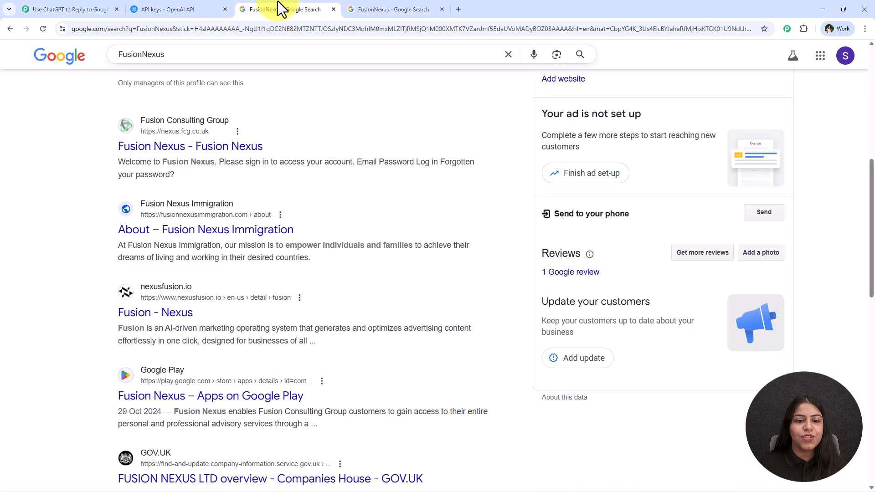
scroll(670, 332, "up", 1)
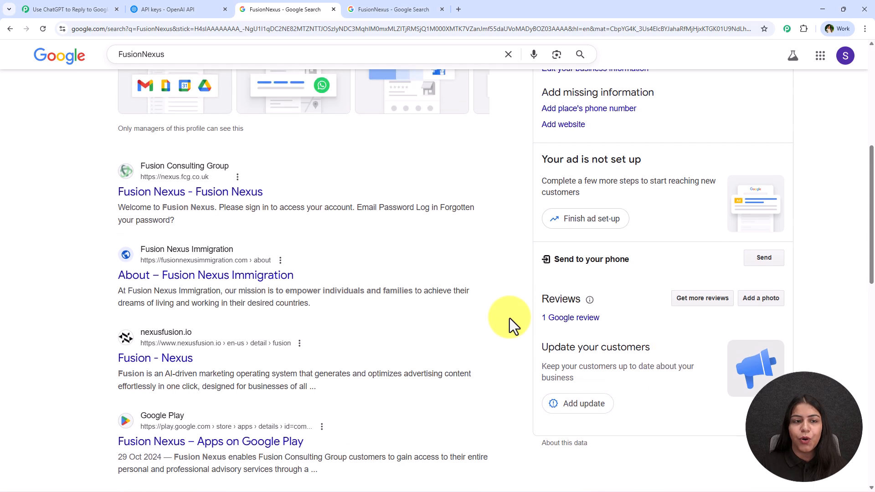
left_click(43, 29)
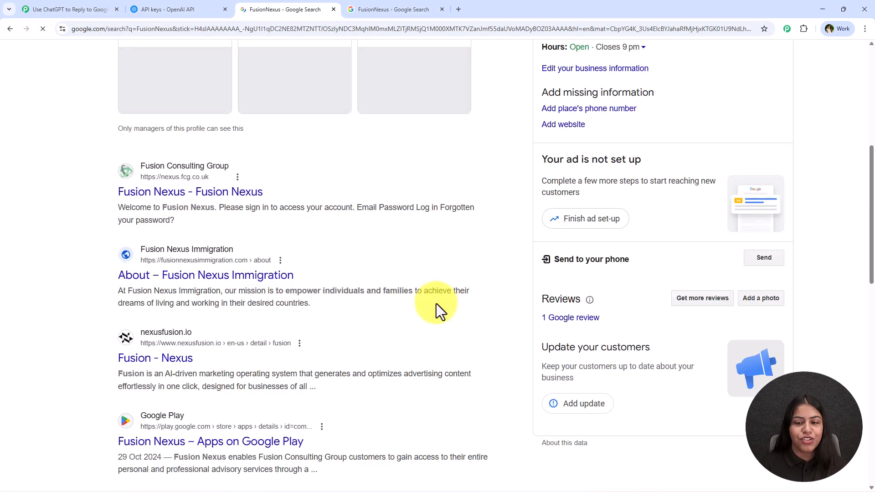
left_click(583, 324)
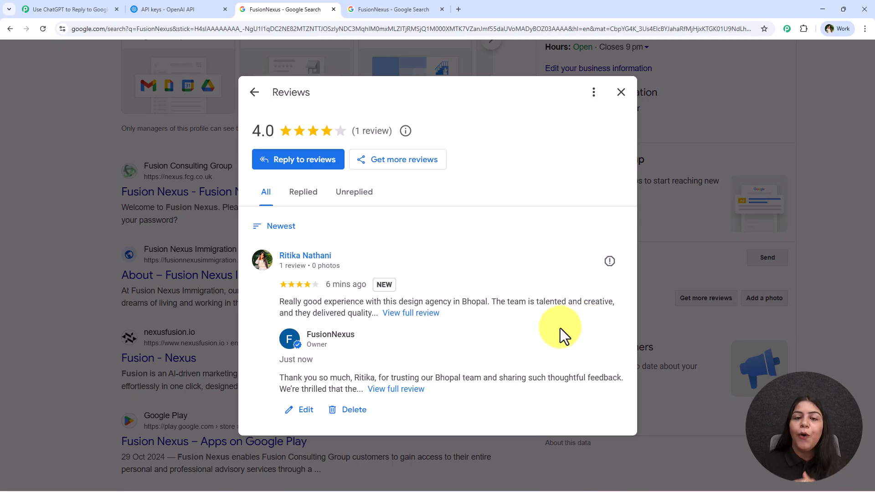
left_click(392, 394)
scroll(437, 324, "down", 1)
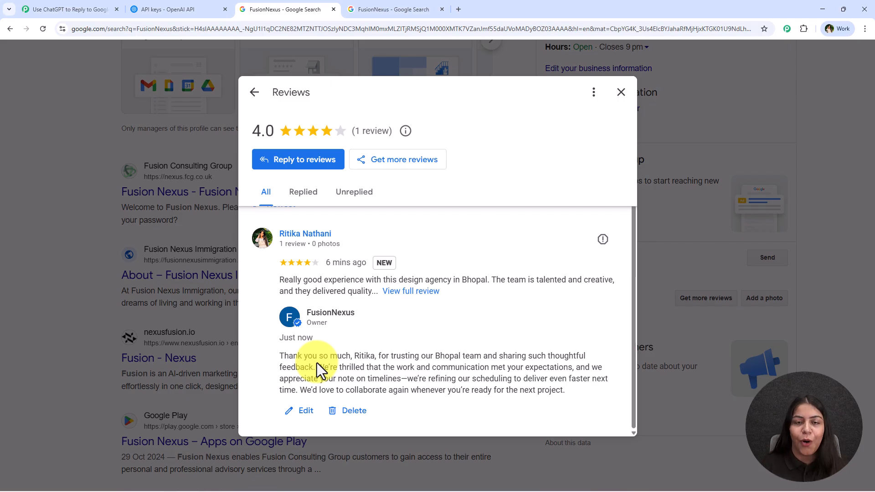
left_click(75, 9)
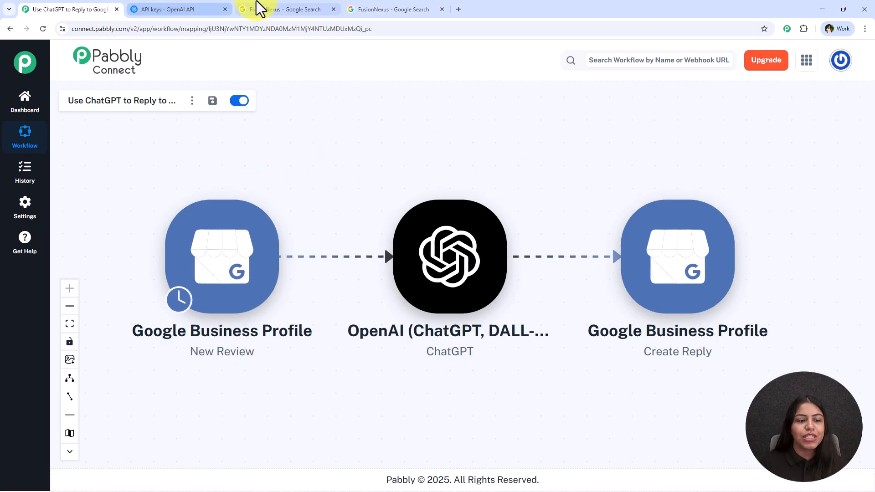
left_click(363, 10)
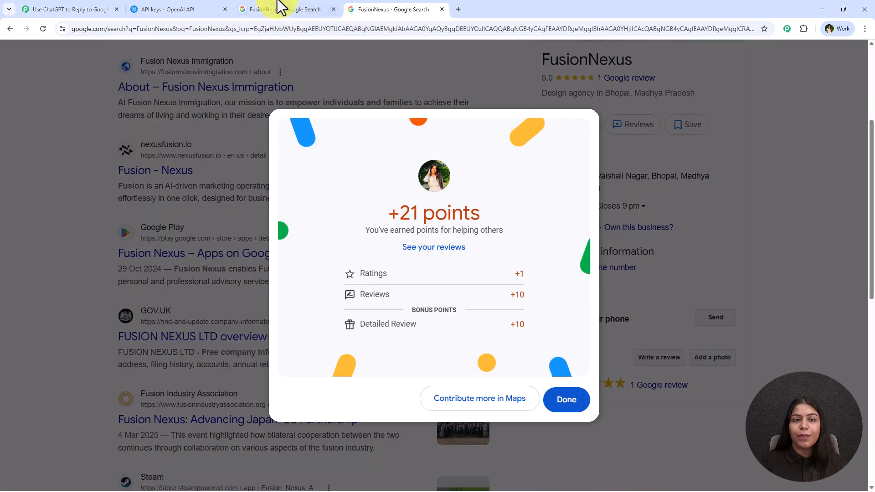
left_click(292, 6)
- Return to the Pabbly Connect workflow and review the ChatGPT action's AI model, prompt guidelines and mapped review fields
left_click(77, 10)
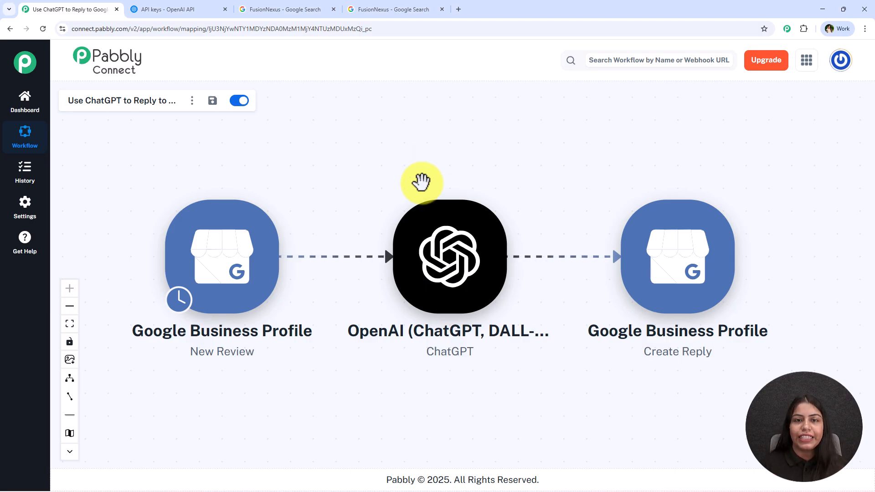
left_click(444, 195)
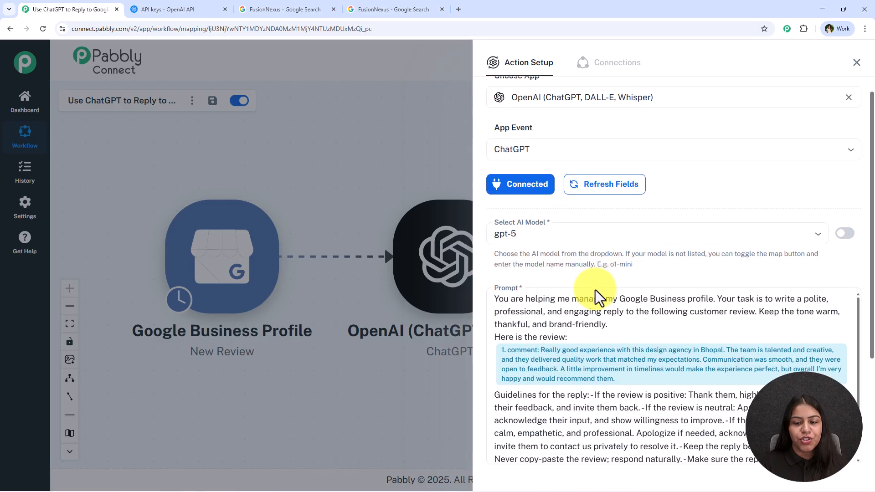
scroll(706, 242, "down", 2)
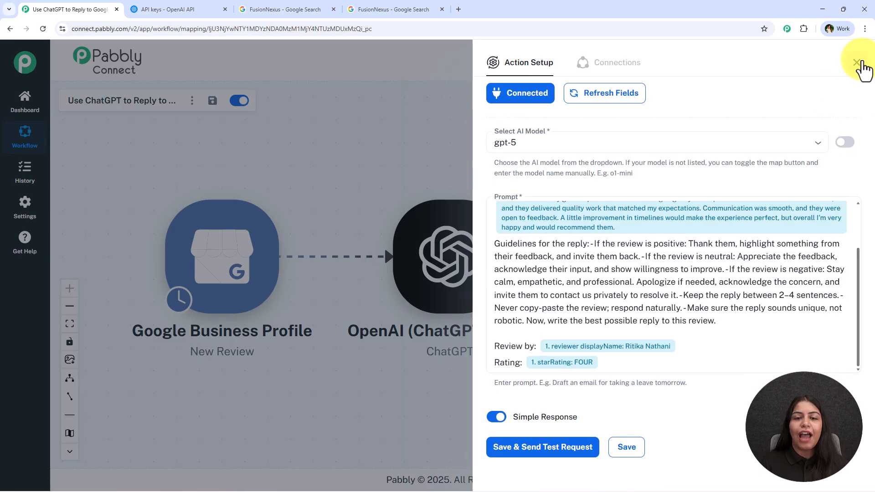
left_click(856, 63)
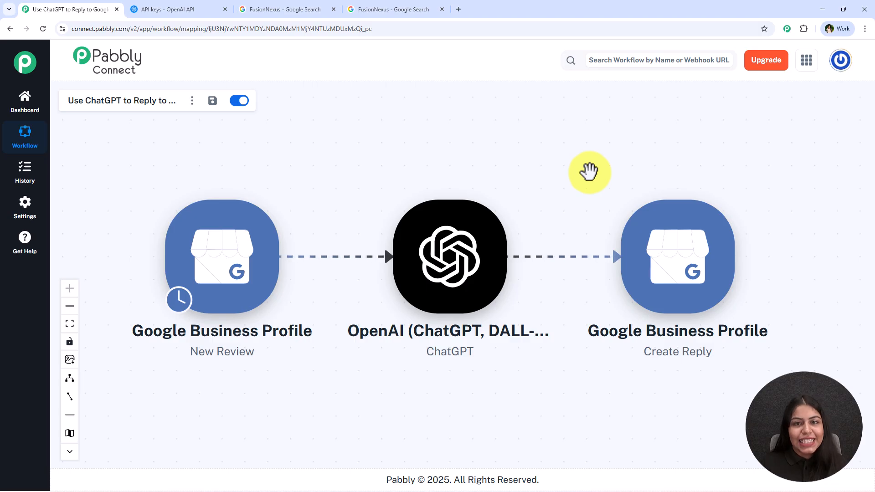